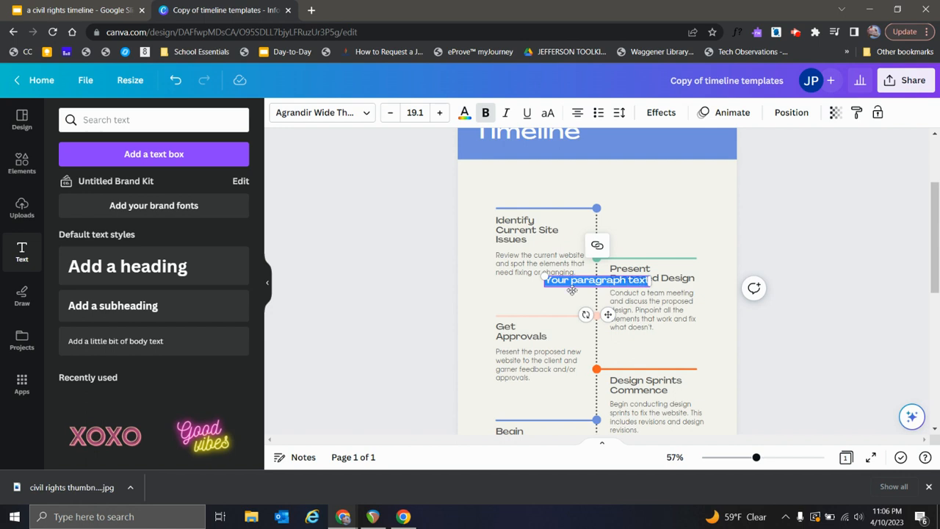
# Step: Enter 1981 in the new text box above the first timeline entry and enlarge its text to size 24.1
pyautogui.moveTo(608, 314); pyautogui.dragTo(556, 223)
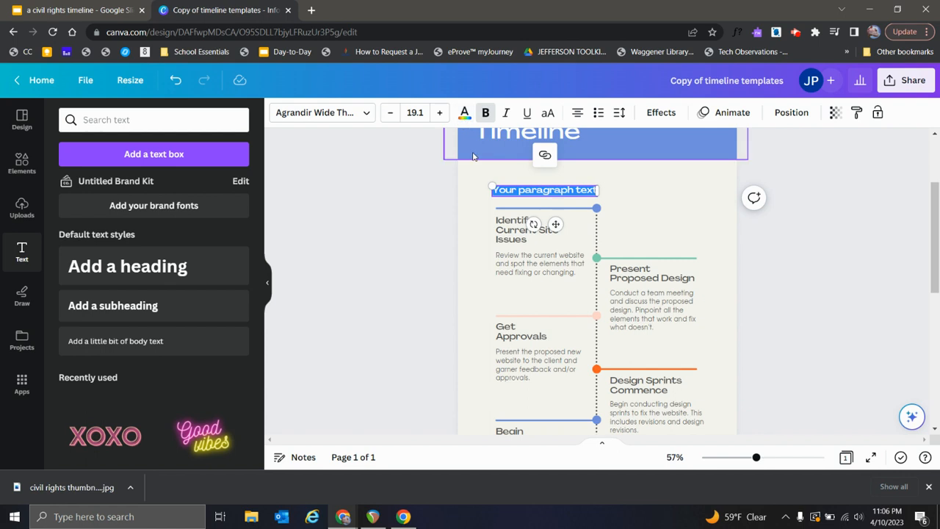
pyautogui.write('1981')
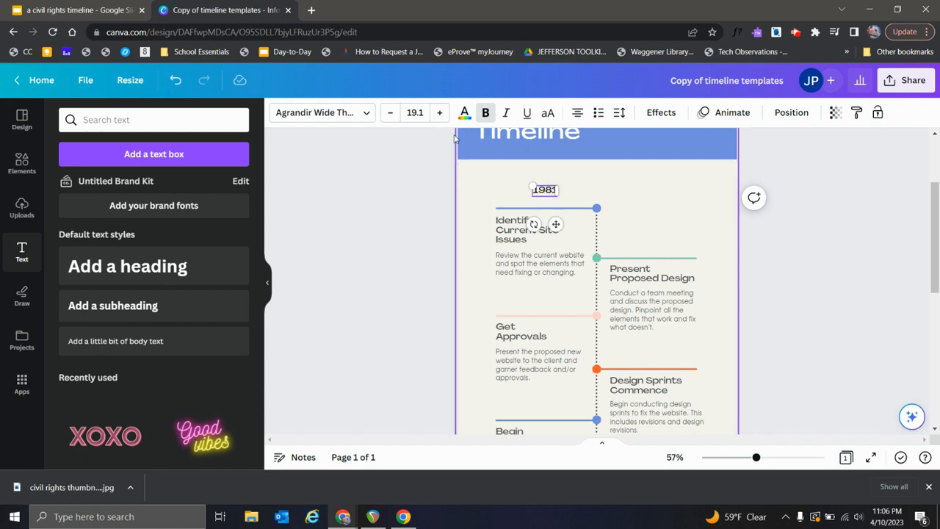
pyautogui.click(438, 114)
pyautogui.click(438, 114)
pyautogui.click(438, 114)
pyautogui.click(438, 114)
pyautogui.click(438, 114)
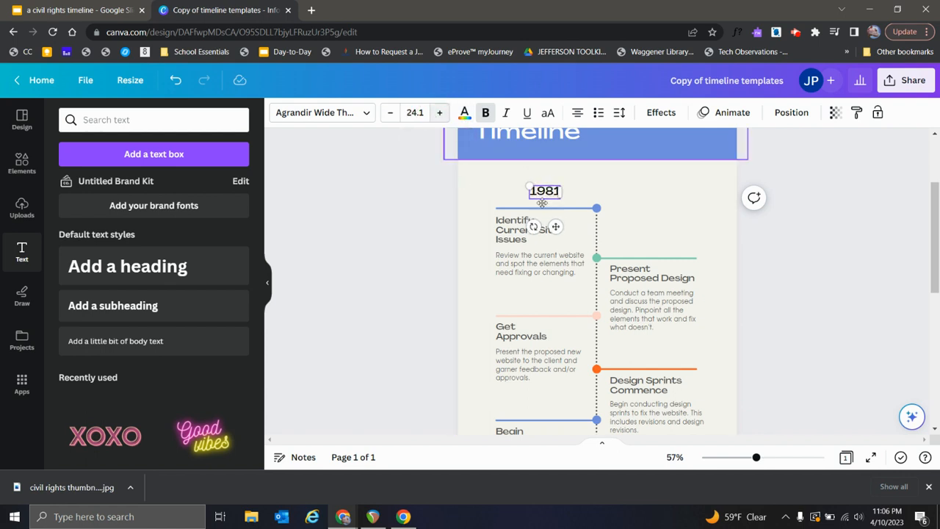
# Step: Align the 1981 label with the left end of the first blue timeline line, just above it
pyautogui.click(428, 213)
pyautogui.moveTo(545, 190); pyautogui.dragTo(516, 196)
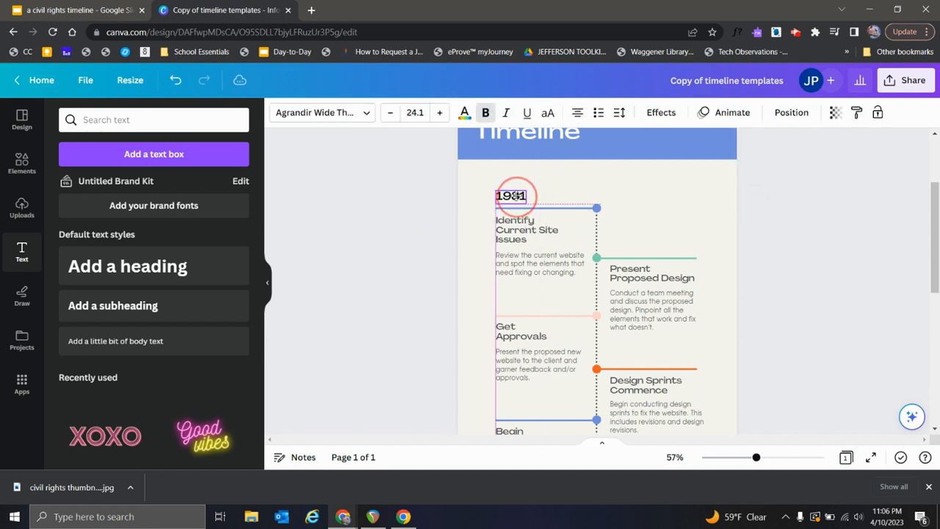
pyautogui.click(390, 238)
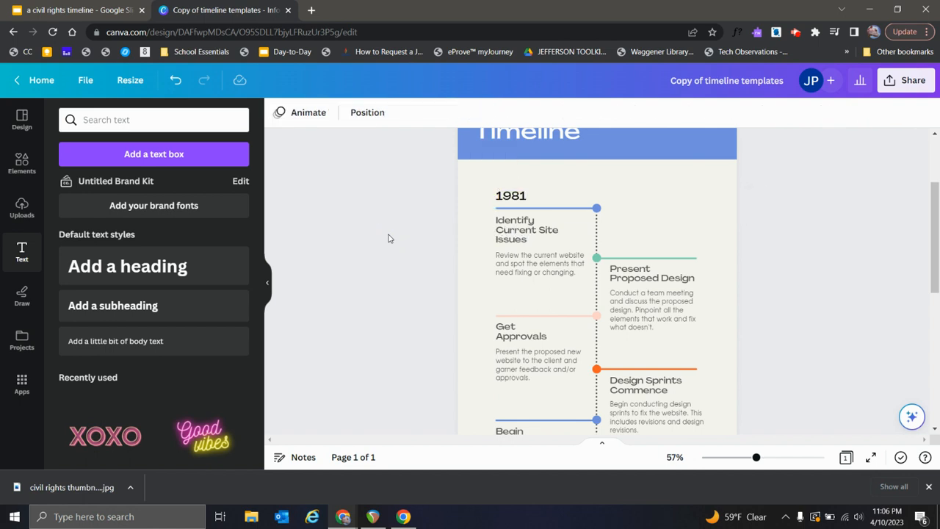
# Step: Place a copy of the 1981 label above the right end of the green timeline line and change its text to 1982
pyautogui.click(503, 198)
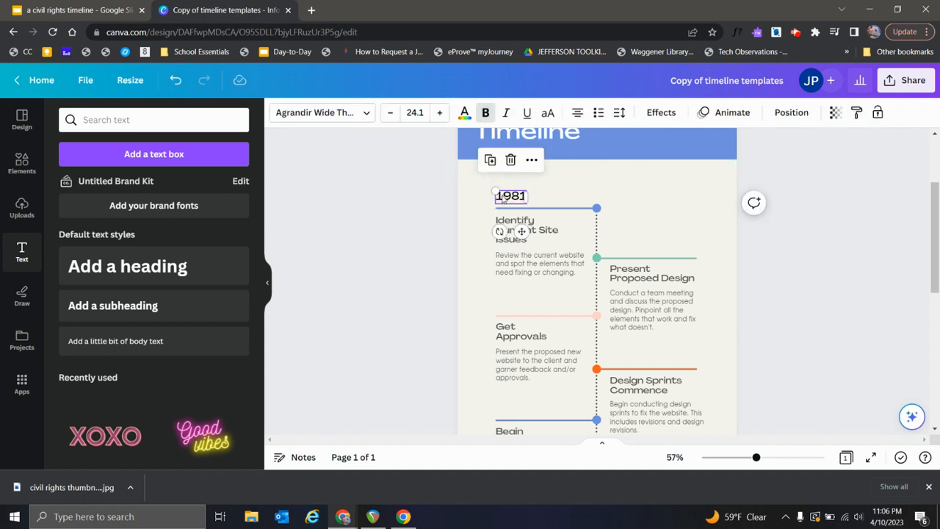
pyautogui.moveTo(502, 198); pyautogui.dragTo(688, 251)
pyautogui.doubleClick(695, 249)
pyautogui.write('1982')
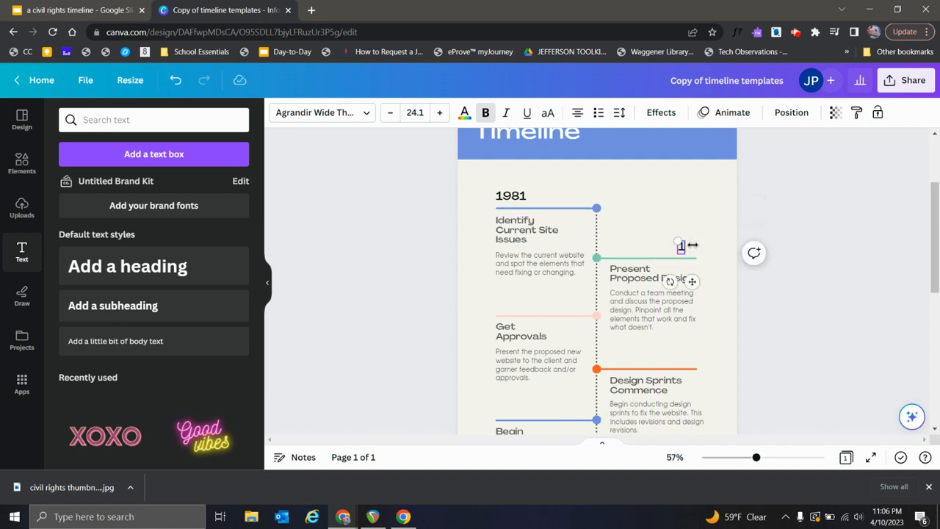
pyautogui.click(783, 308)
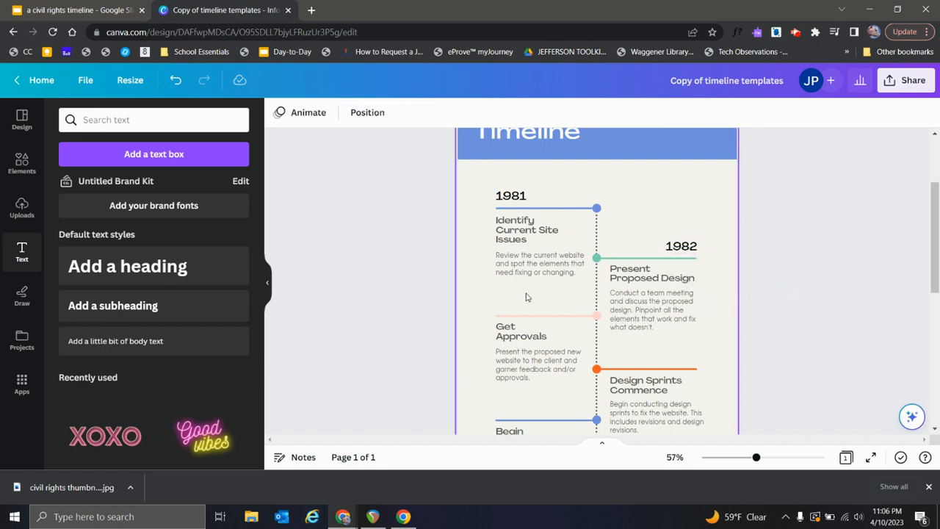
# Step: Replace the "Identify Current Site Issues" heading under 1981 with "Tony Hawk"
pyautogui.scroll(-1, 526, 297)
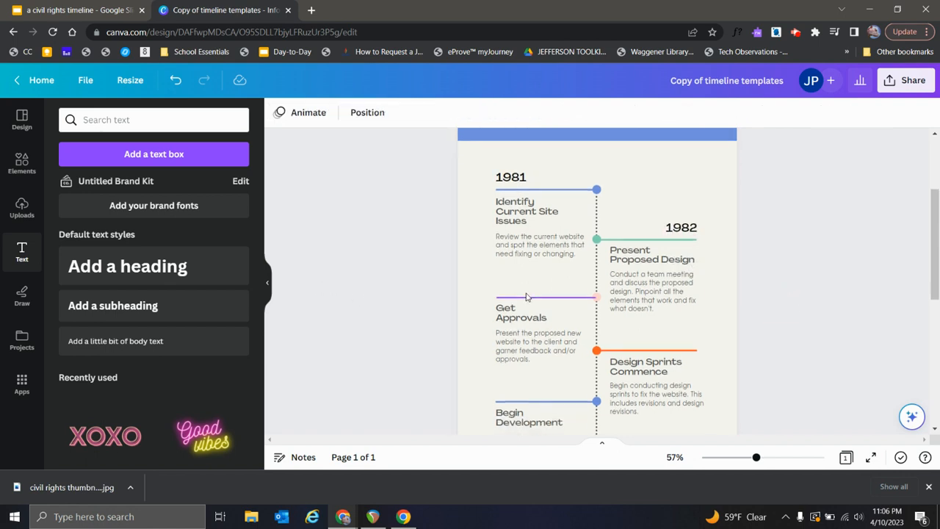
pyautogui.doubleClick(530, 223)
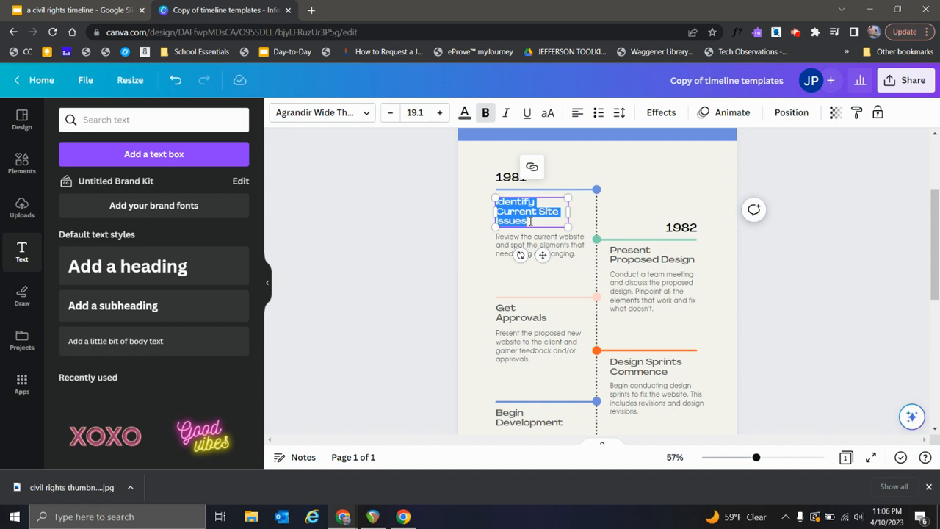
pyautogui.press('BackSpace')
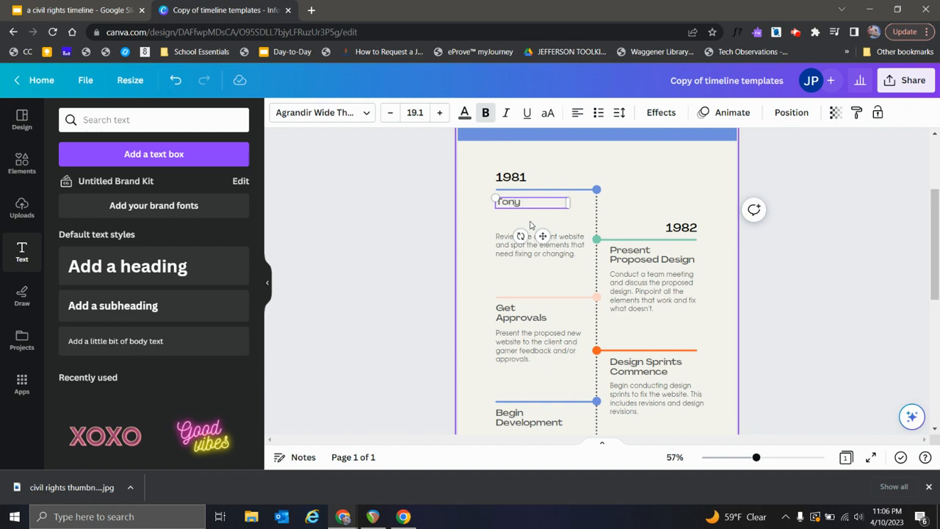
pyautogui.click(406, 229)
# Step: Move the first entry's description up so it sits directly beneath the Tony Hawk heading
pyautogui.click(523, 245)
pyautogui.moveTo(523, 245); pyautogui.dragTo(517, 218)
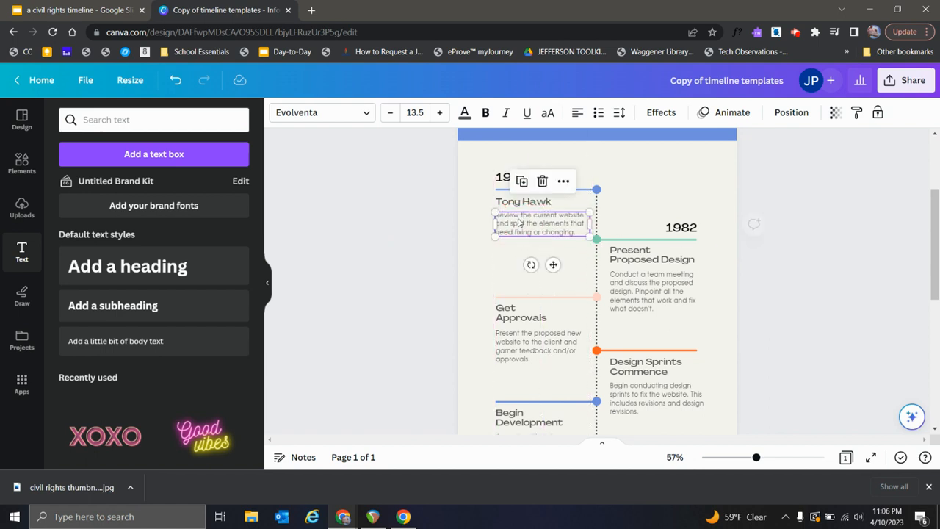
pyautogui.click(418, 218)
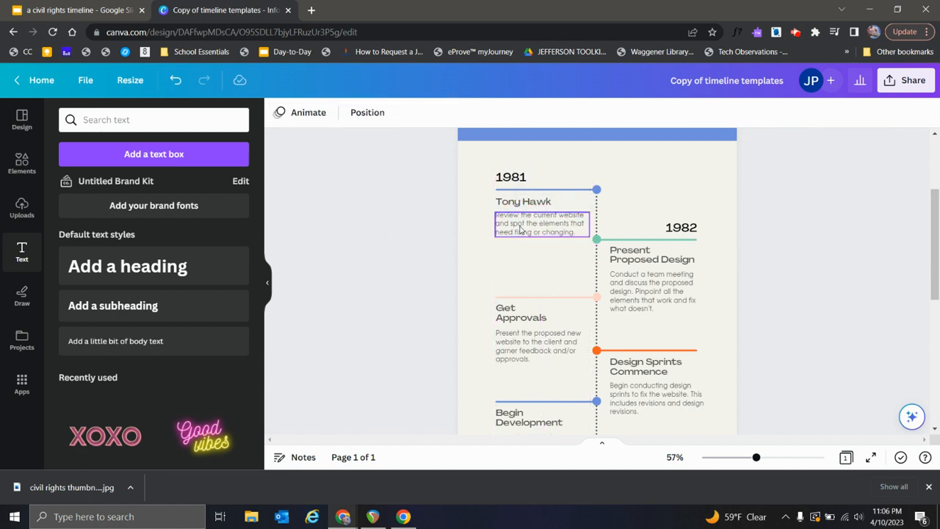
pyautogui.click(384, 246)
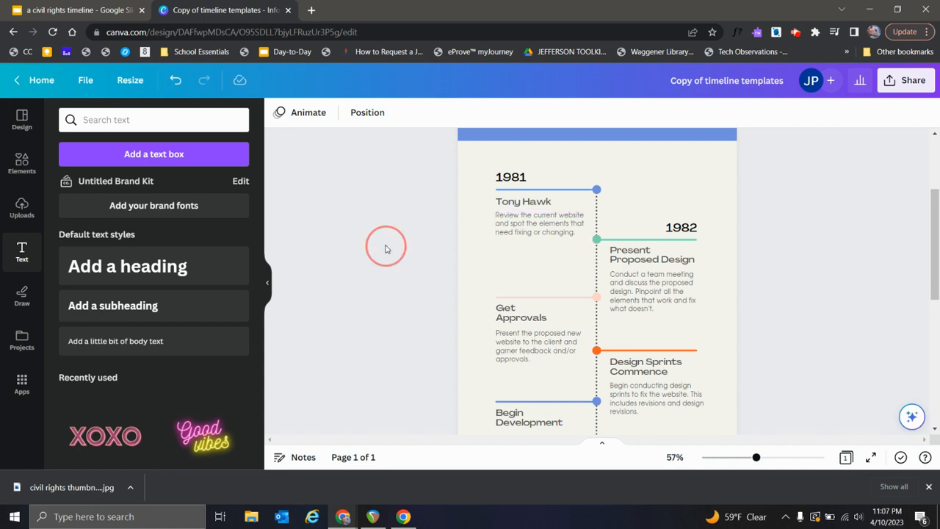
# Step: Delete the "For more details, visit" line and website address from the green footer band
pyautogui.scroll(3, 442, 259)
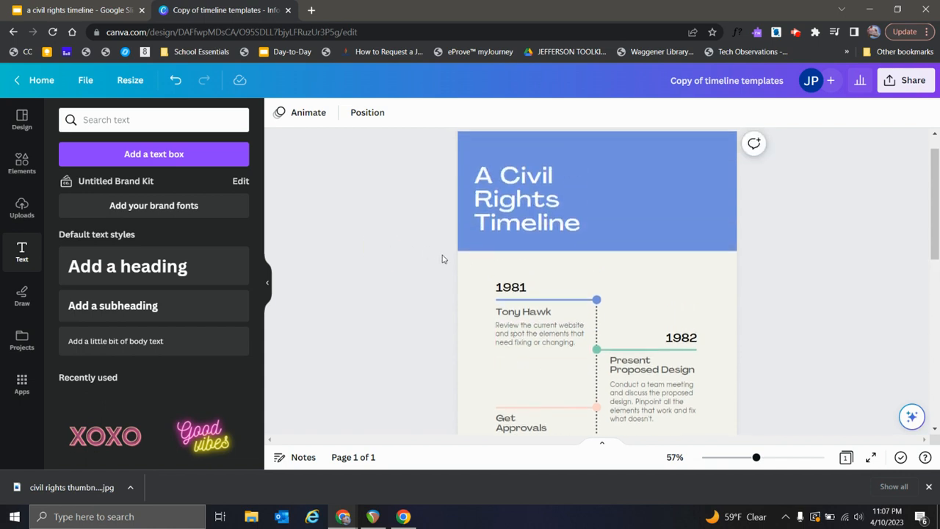
pyautogui.scroll(-5, 442, 259)
pyautogui.scroll(-3, 442, 259)
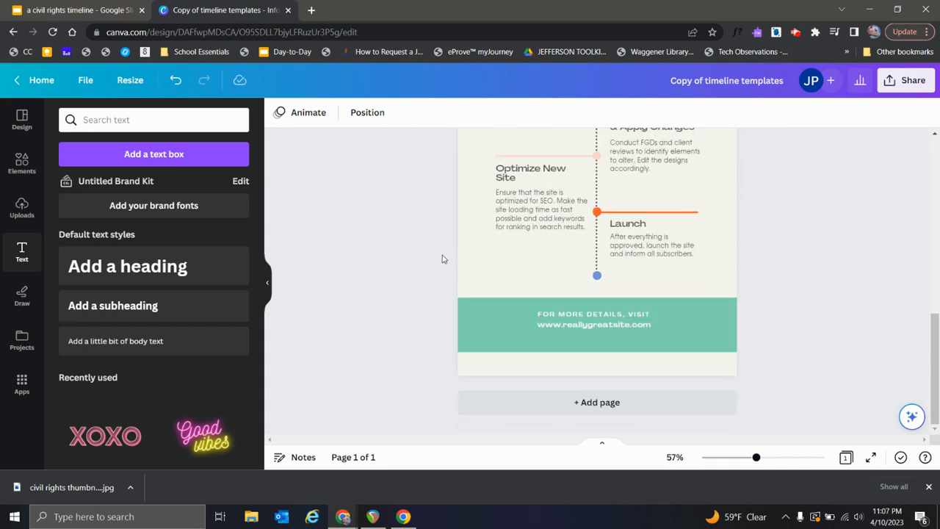
pyautogui.rightClick(587, 326)
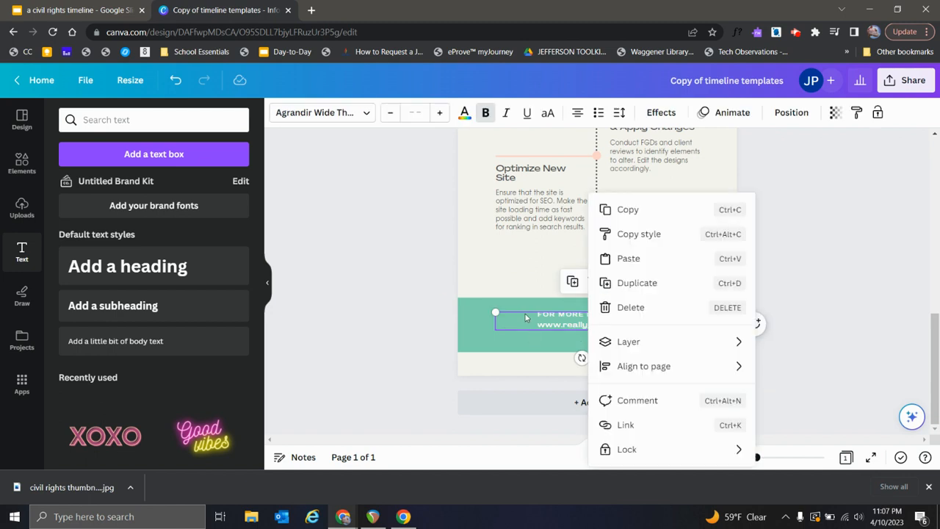
pyautogui.doubleClick(527, 312)
pyautogui.press('BackSpace')
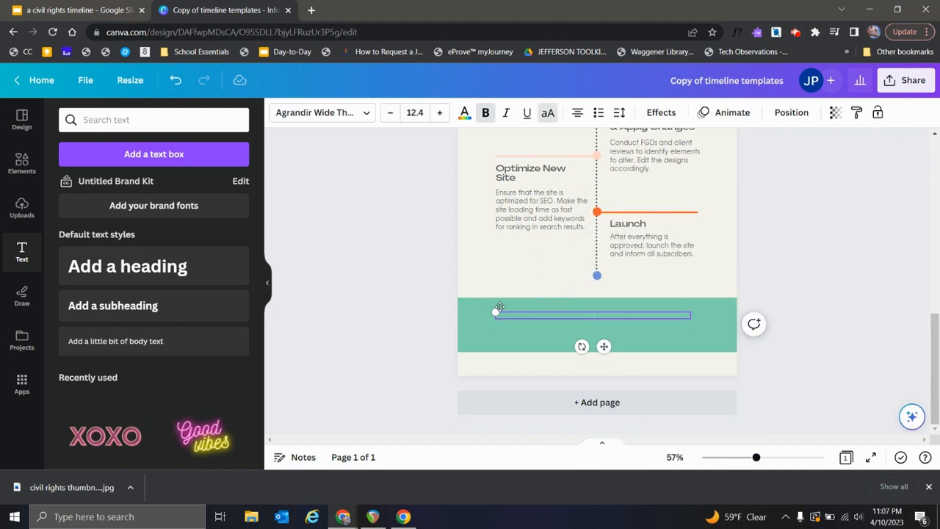
pyautogui.click(789, 296)
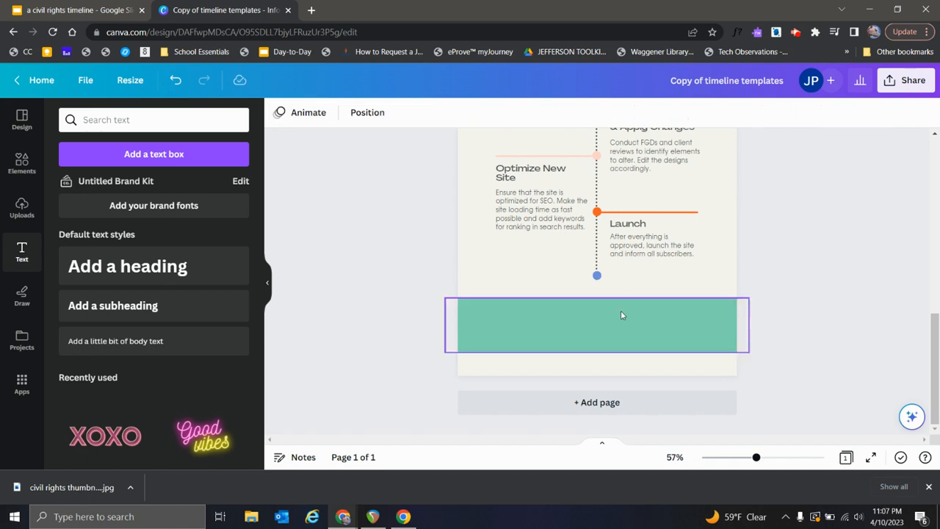
# Step: Move the green footer band down flush with the bottom edge of the page
pyautogui.moveTo(616, 318); pyautogui.dragTo(610, 337)
pyautogui.click(836, 321)
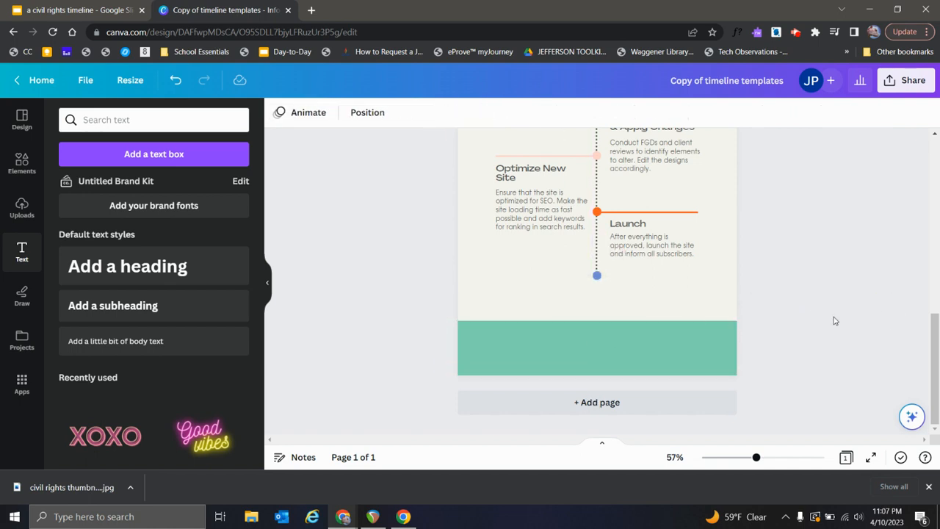
pyautogui.click(589, 323)
pyautogui.click(359, 297)
# Step: Open the full photo collection in the elements library
pyautogui.scroll(4, 360, 297)
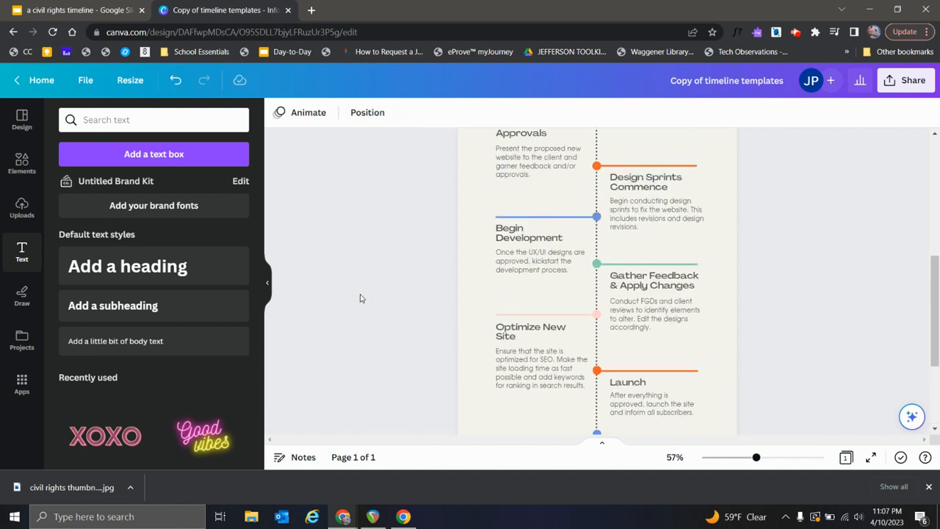
pyautogui.click(28, 166)
pyautogui.click(20, 209)
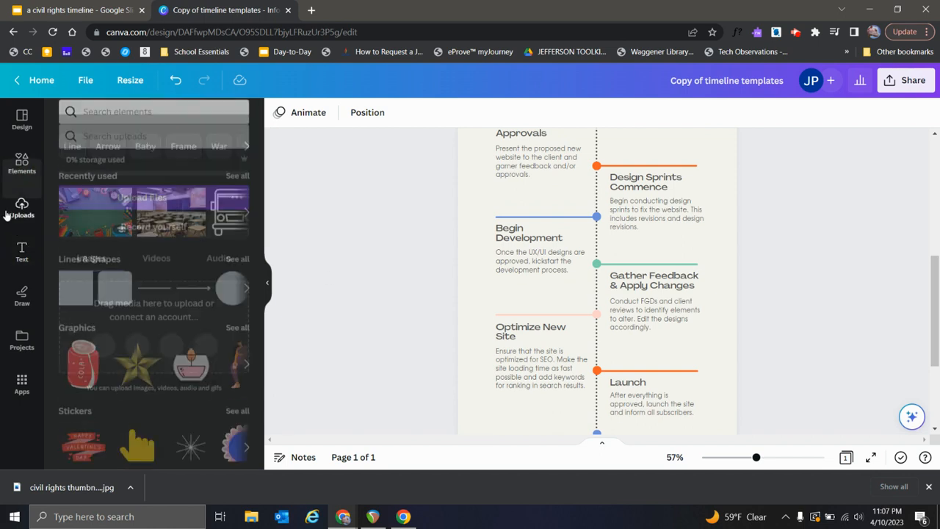
pyautogui.click(22, 163)
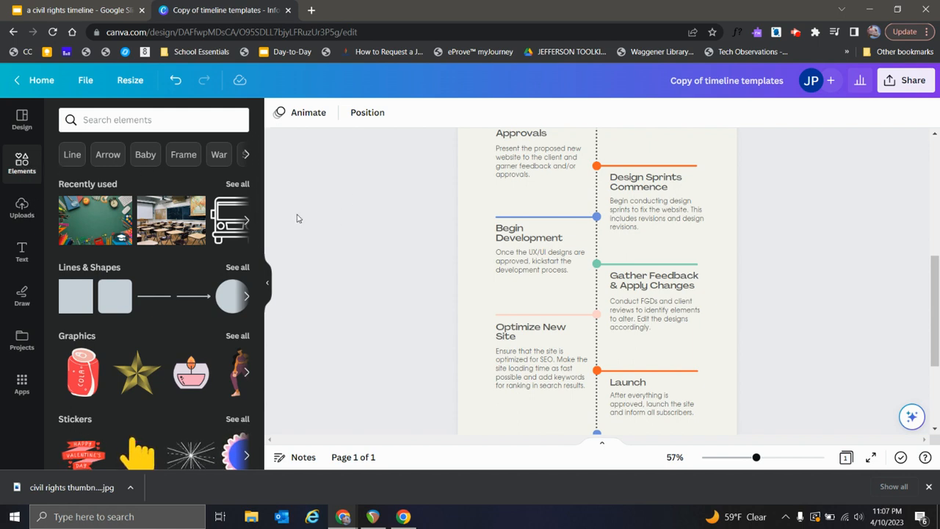
pyautogui.scroll(5, 387, 220)
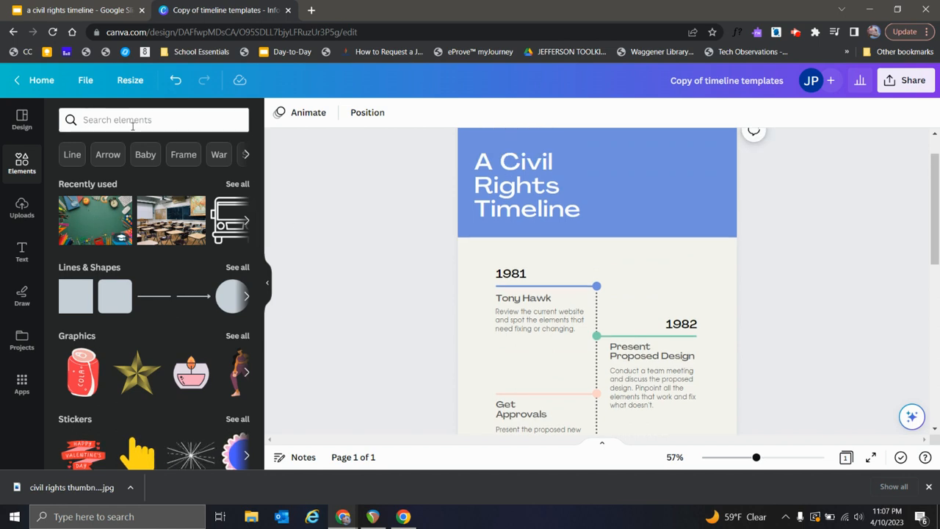
pyautogui.scroll(-4, 125, 287)
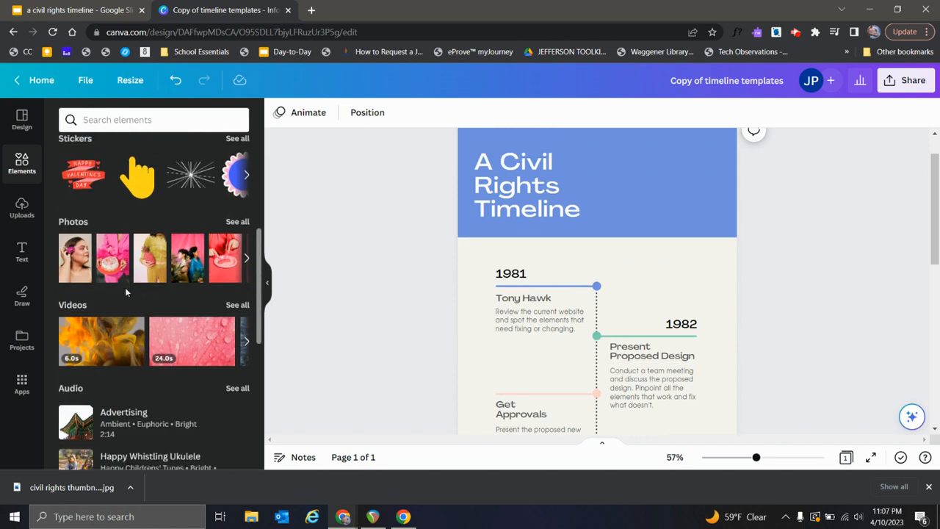
pyautogui.click(237, 221)
pyautogui.scroll(-4, 198, 294)
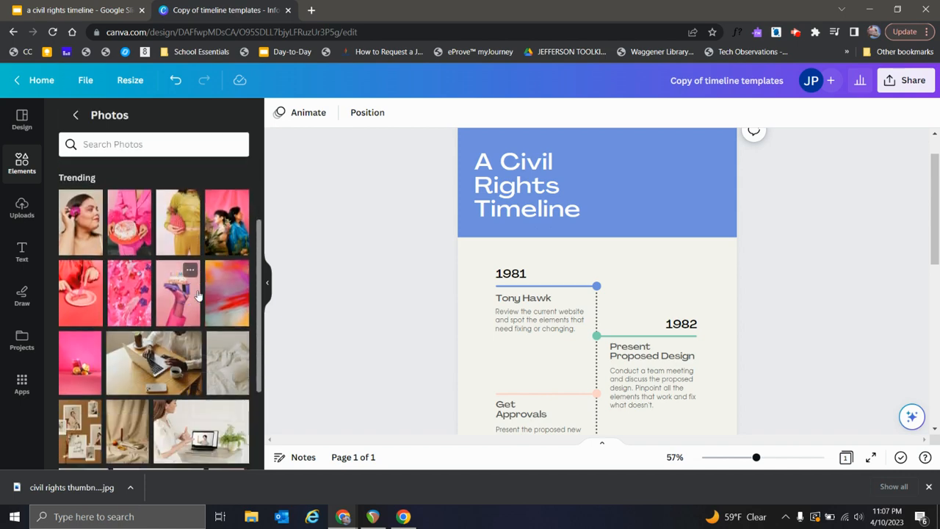
pyautogui.scroll(4, 199, 295)
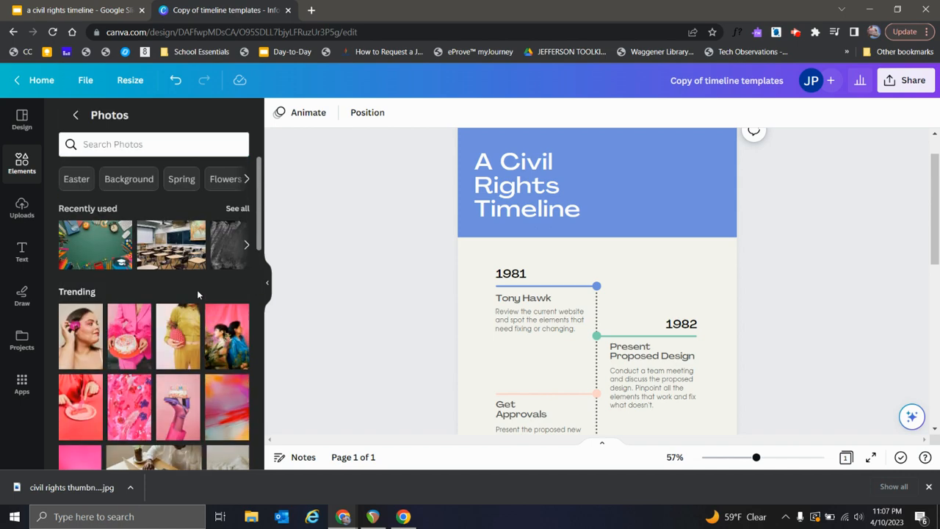
# Step: Search the photos for "skateboard" and add the picture of blue sneakers on an orange skateboard to the page
pyautogui.click(164, 143)
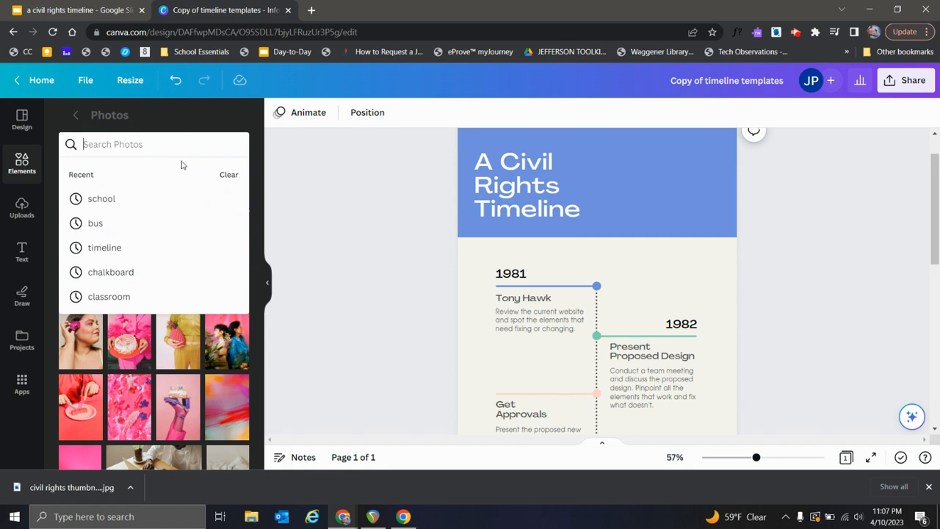
pyautogui.write('skateboar')
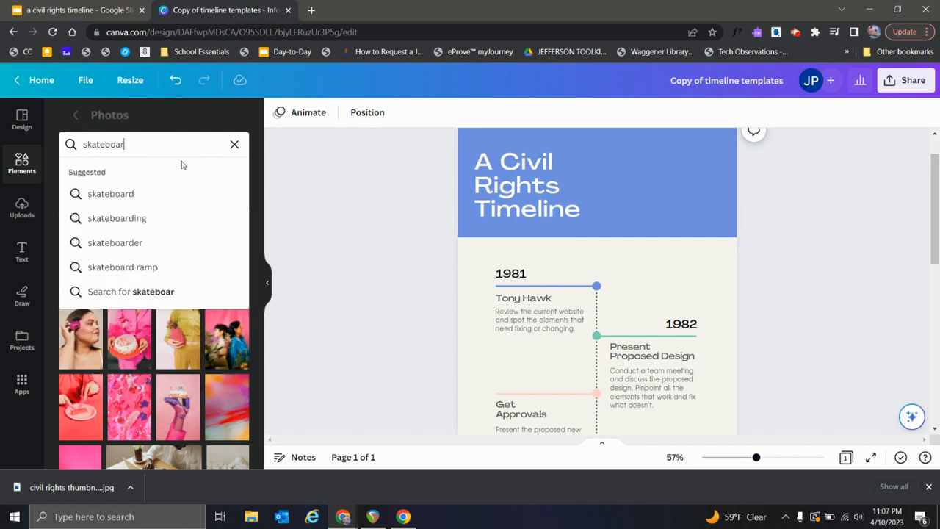
pyautogui.write('d')
pyautogui.press('Return')
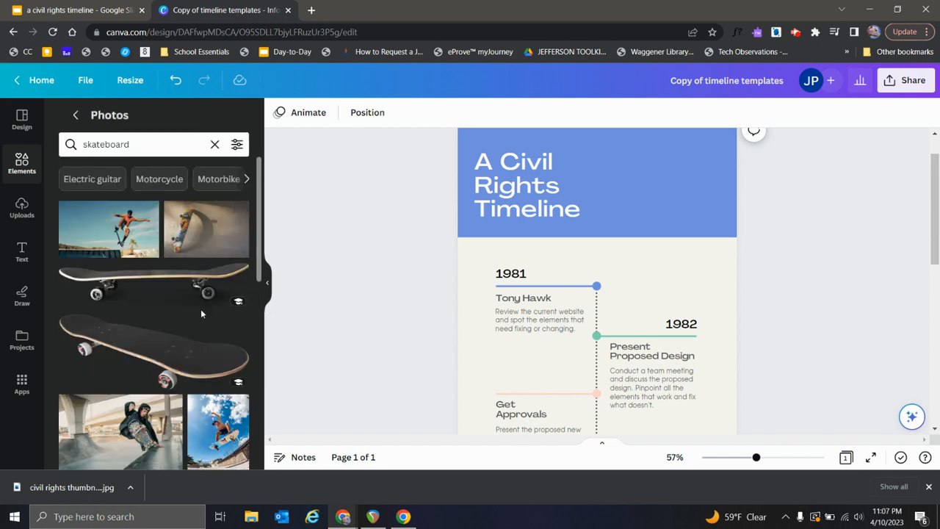
pyautogui.scroll(-2, 201, 309)
pyautogui.scroll(-2, 203, 269)
pyautogui.scroll(-6, 202, 269)
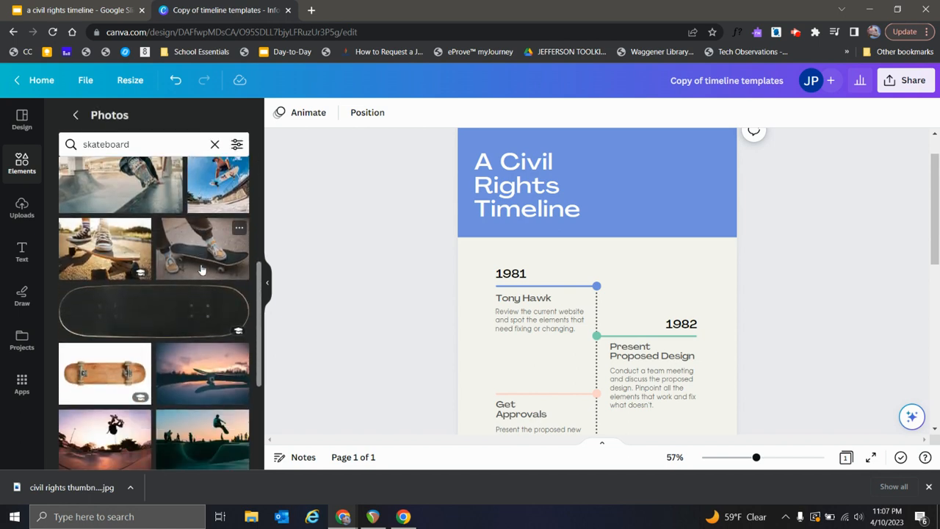
pyautogui.scroll(-2, 187, 319)
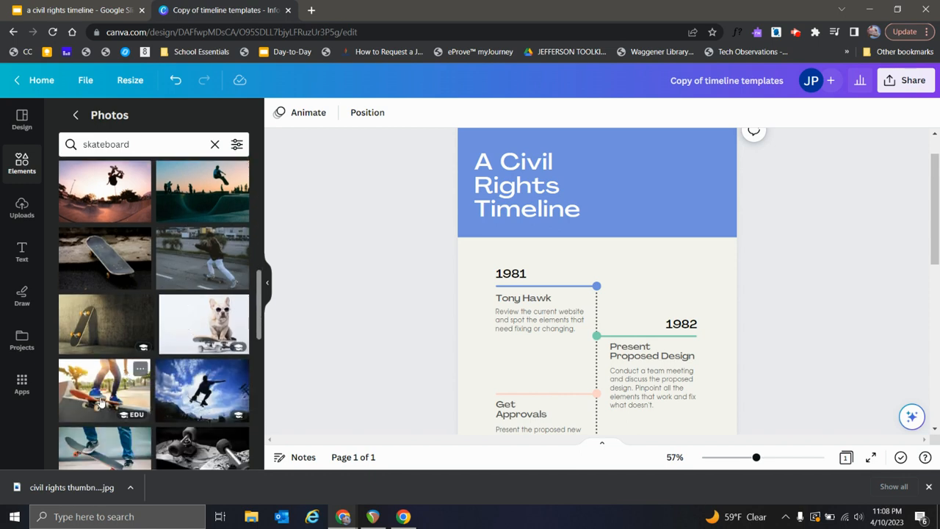
pyautogui.moveTo(125, 391); pyautogui.dragTo(531, 336)
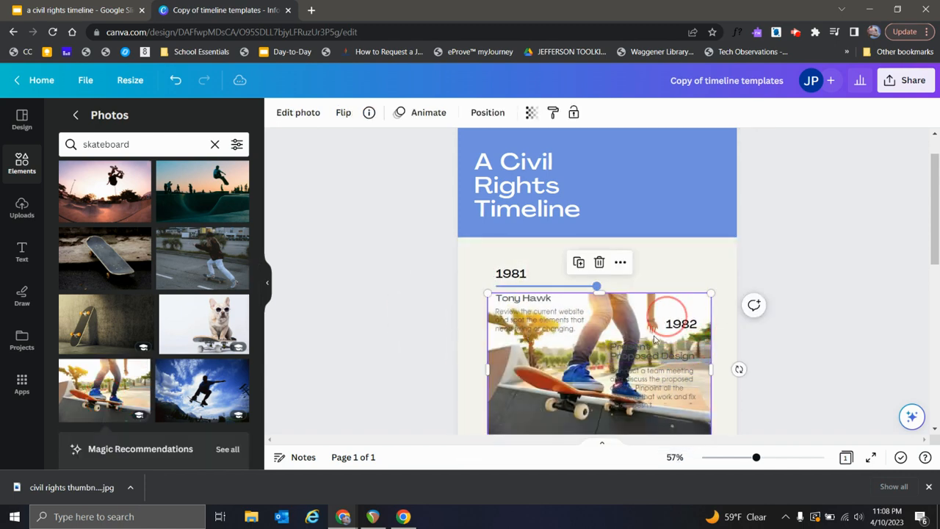
# Step: Shrink the skateboard photo to a small thumbnail and place it beneath the Tony Hawk description, aligned with the text's left edge
pyautogui.scroll(-2, 735, 318)
pyautogui.moveTo(709, 369); pyautogui.dragTo(487, 250)
pyautogui.moveTo(456, 219); pyautogui.dragTo(544, 292)
pyautogui.click(421, 276)
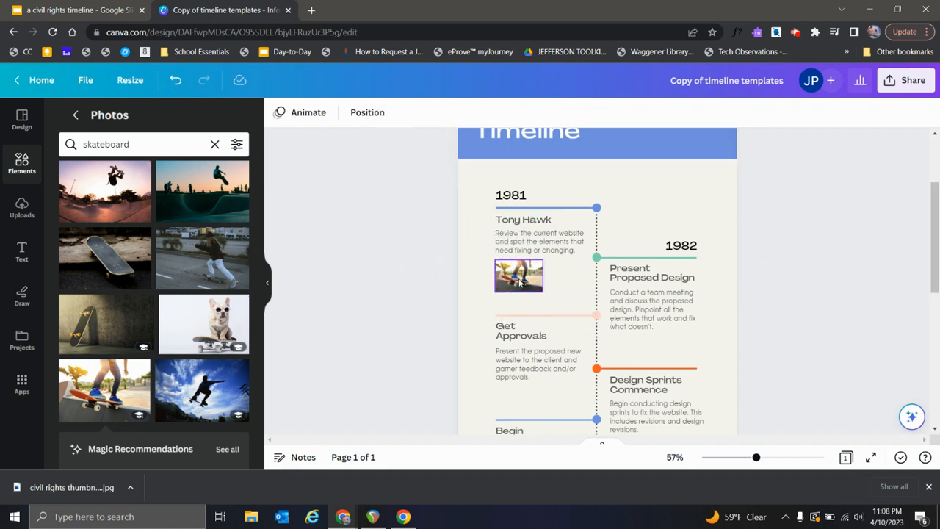
# Step: Open the skateboard photo for editing and look through the available crop aspect ratios
pyautogui.click(519, 281)
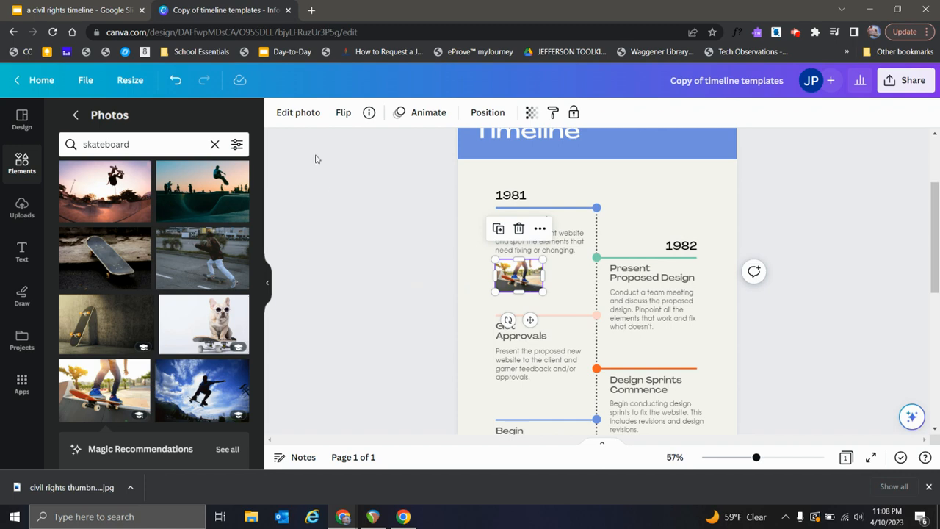
pyautogui.click(304, 118)
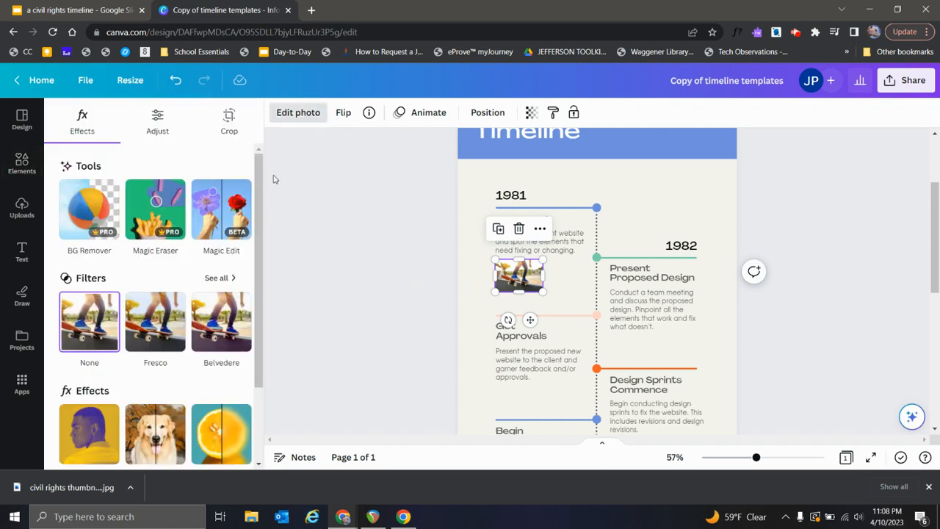
pyautogui.moveTo(259, 173); pyautogui.dragTo(272, 150)
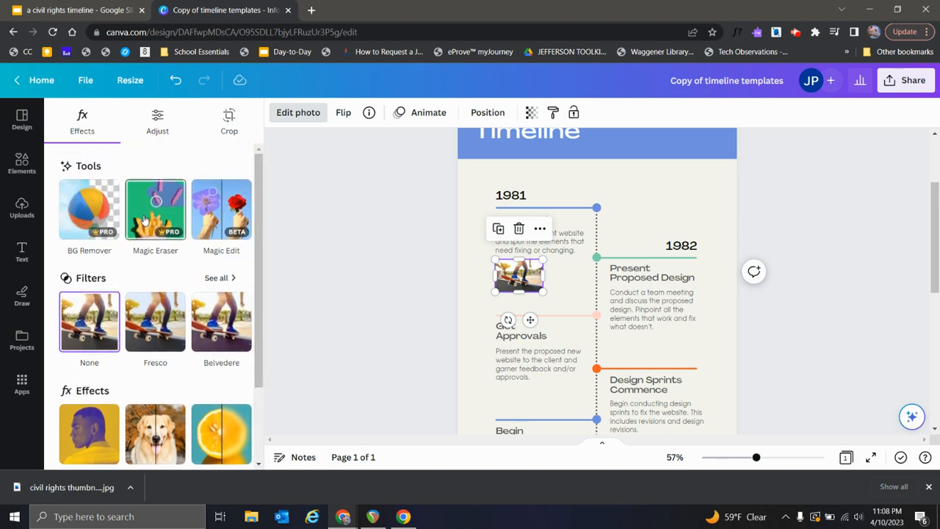
pyautogui.click(228, 124)
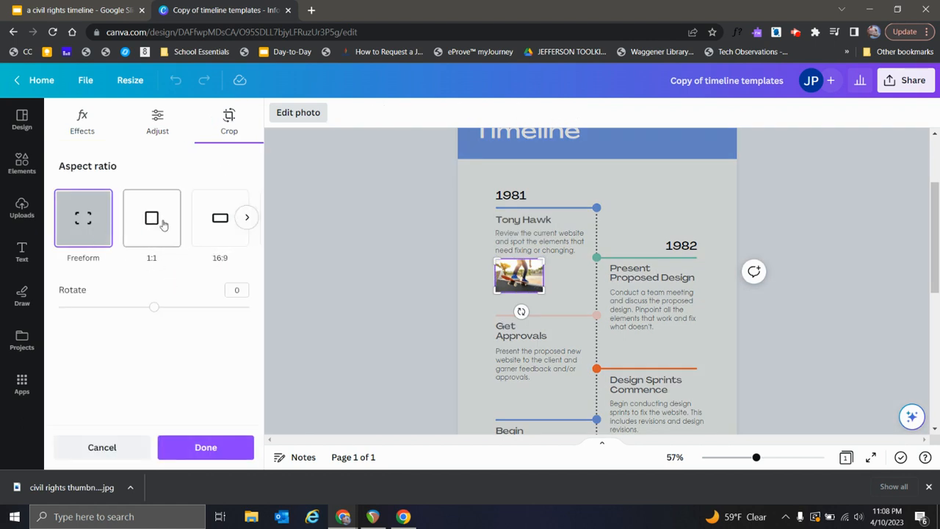
pyautogui.click(248, 218)
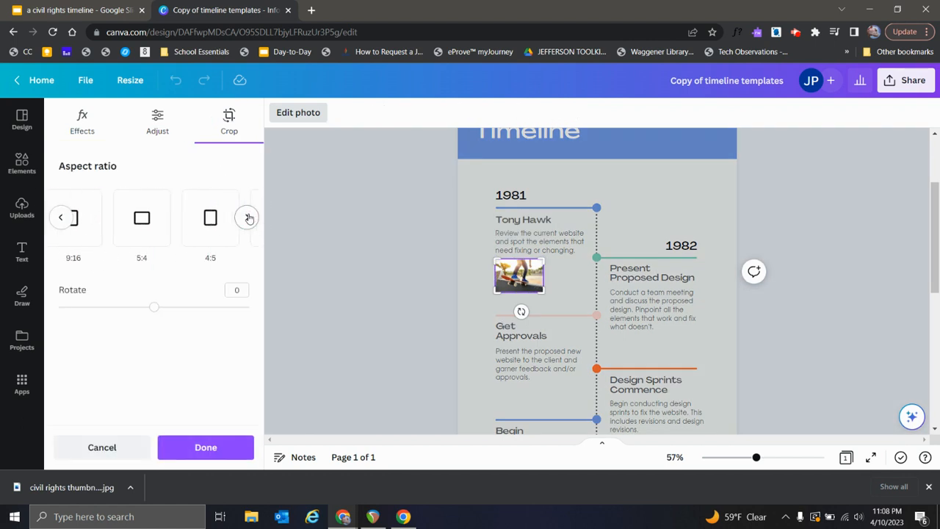
pyautogui.click(248, 219)
pyautogui.click(248, 218)
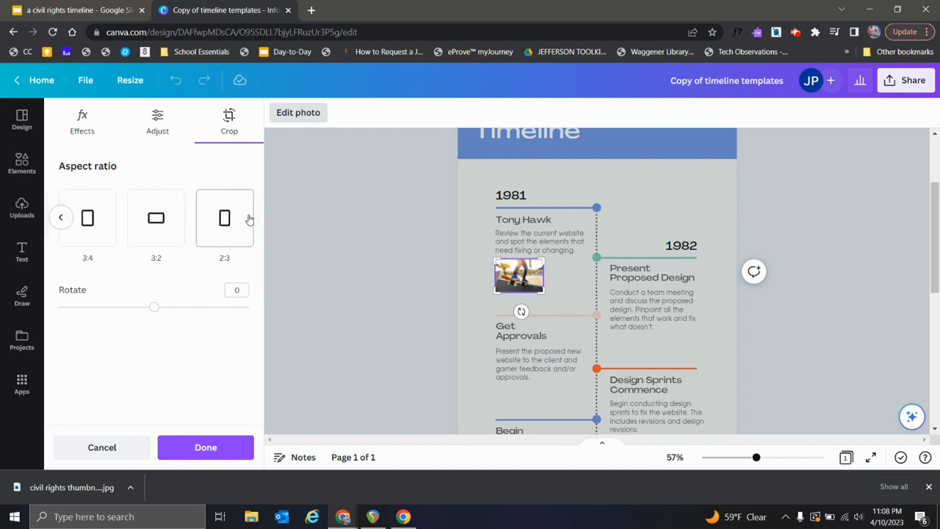
pyautogui.click(61, 218)
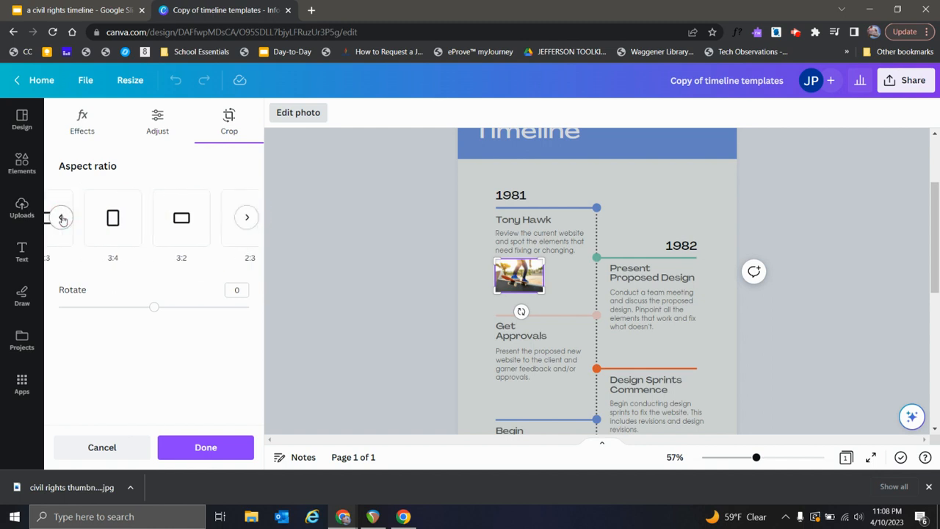
pyautogui.click(62, 218)
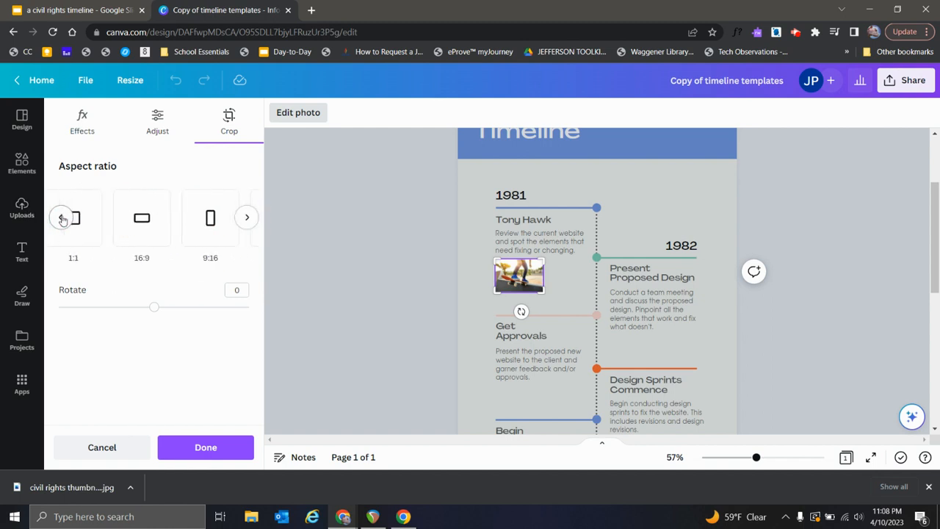
pyautogui.click(61, 218)
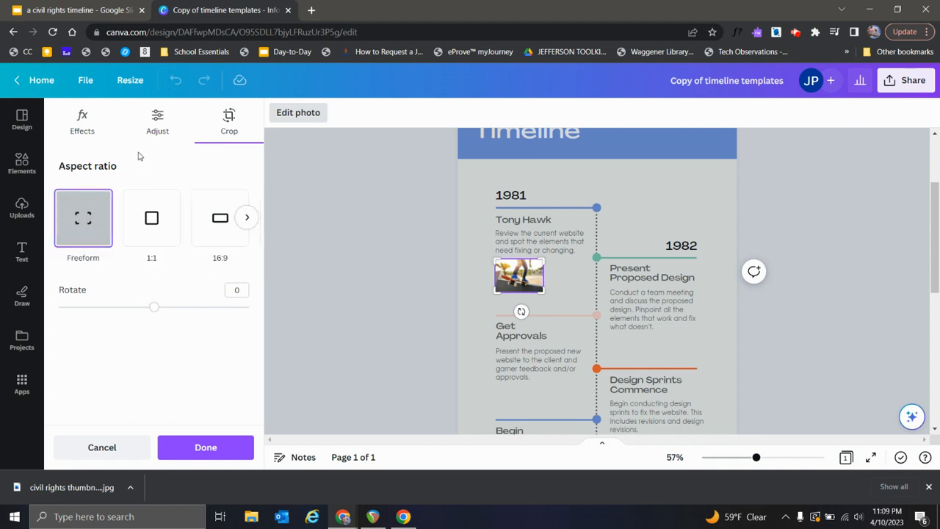
# Step: Look through the skateboard photo's light and color adjustments and its effects, then leave photo editing
pyautogui.click(157, 121)
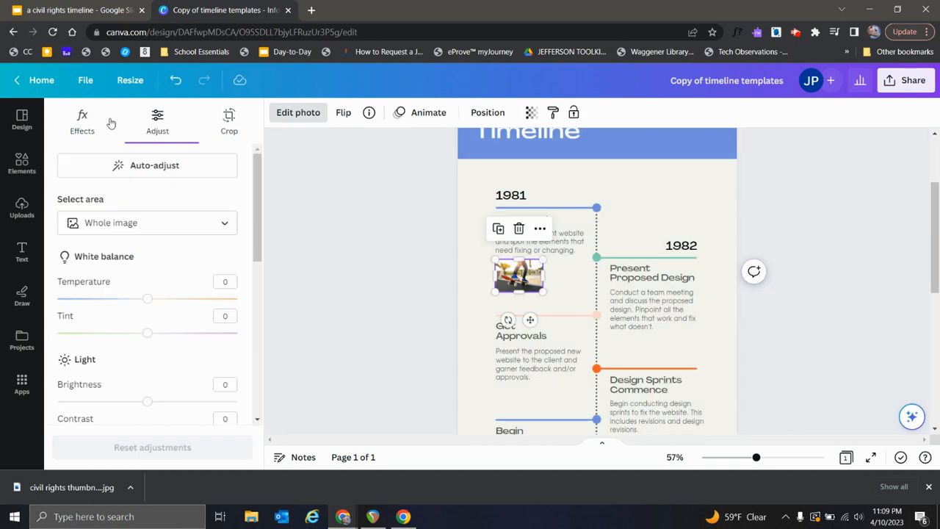
pyautogui.scroll(-3, 177, 197)
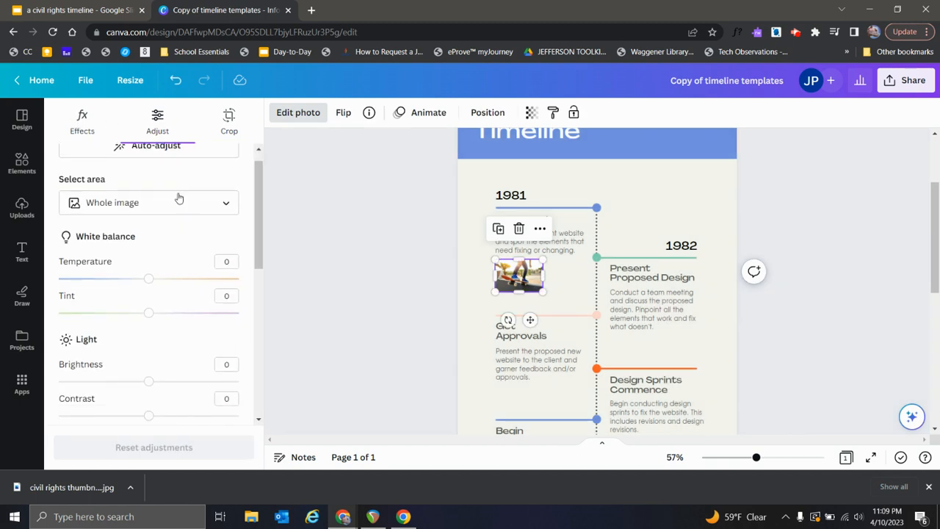
pyautogui.scroll(-4, 177, 197)
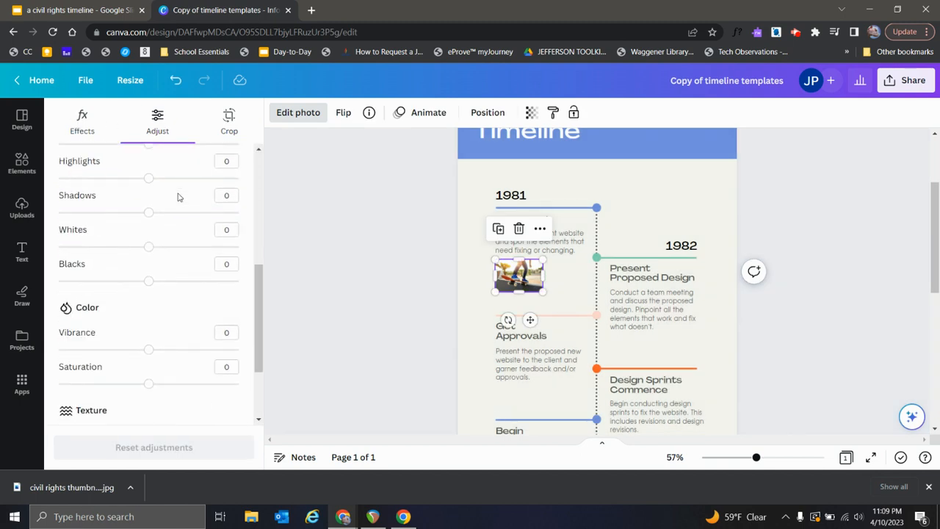
pyautogui.click(82, 121)
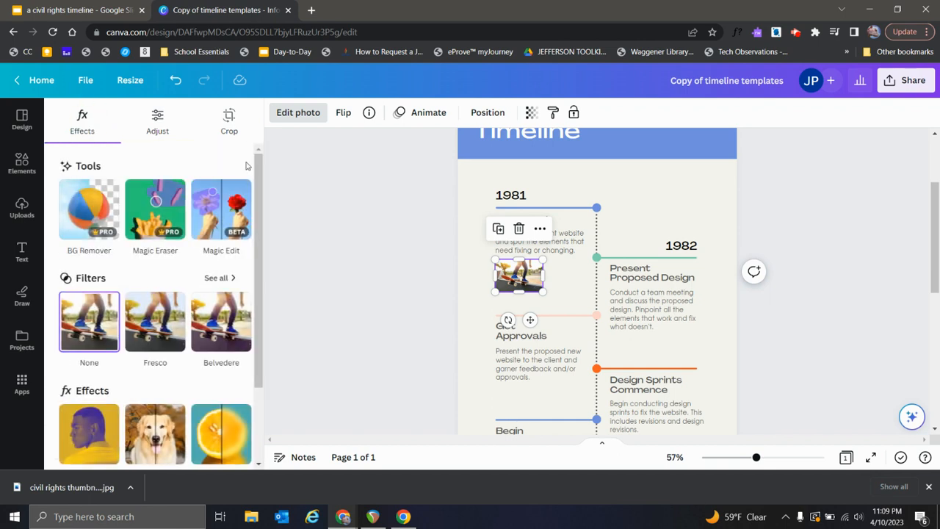
pyautogui.click(430, 265)
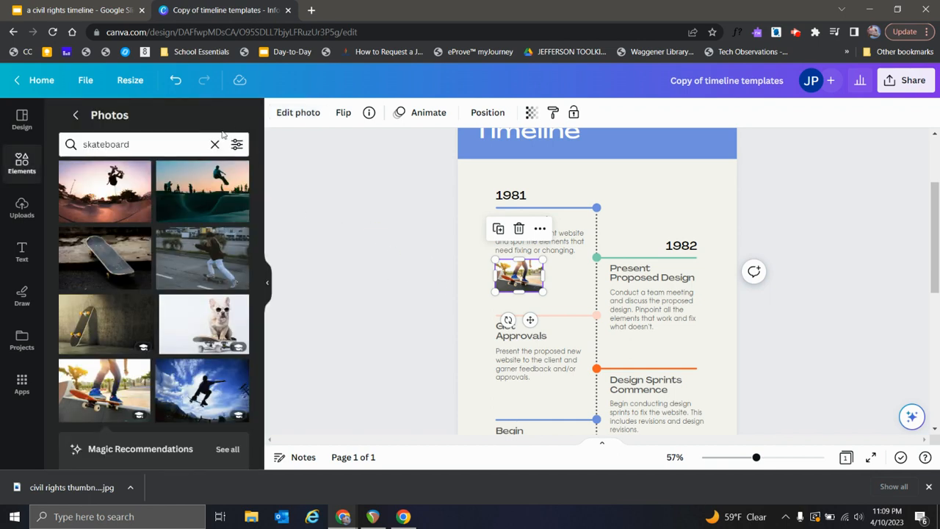
# Step: Return to the main elements library and delete the skateboard photo beneath the Tony Hawk description
pyautogui.click(75, 114)
pyautogui.click(384, 233)
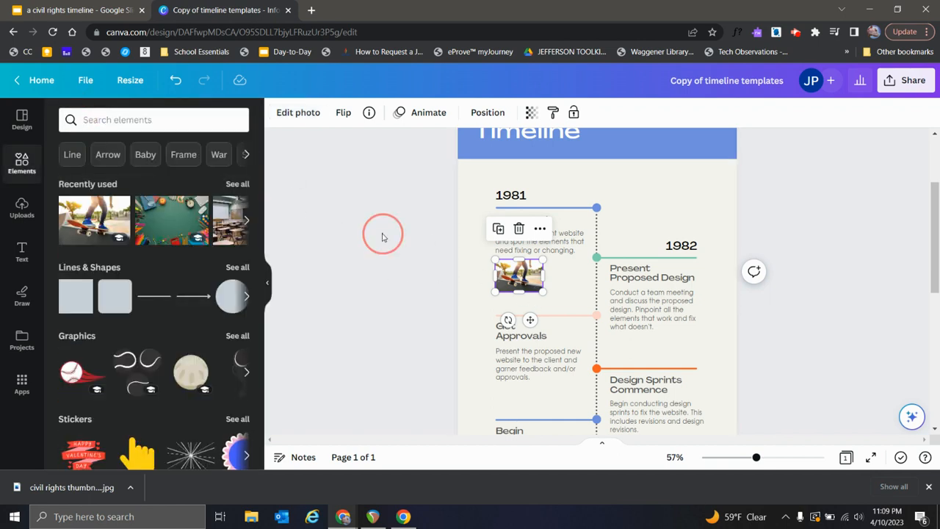
pyautogui.click(530, 276)
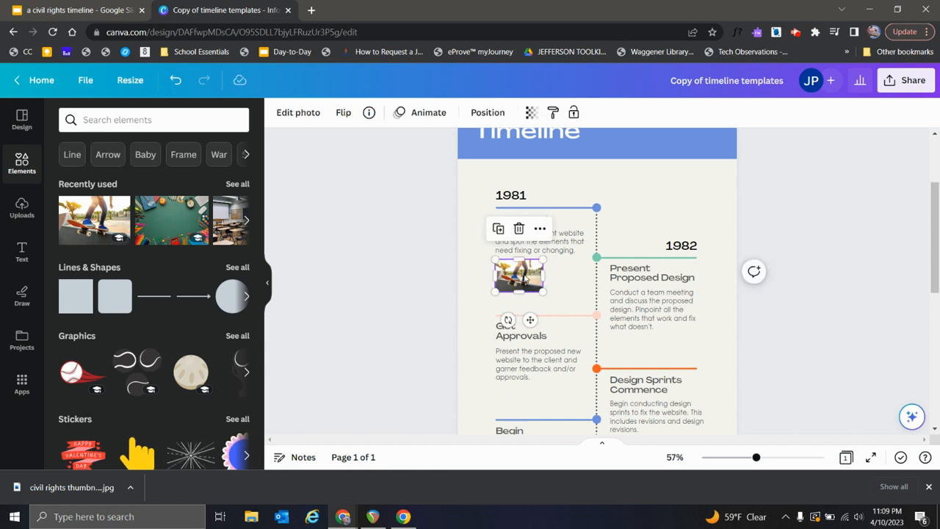
pyautogui.press('Delete')
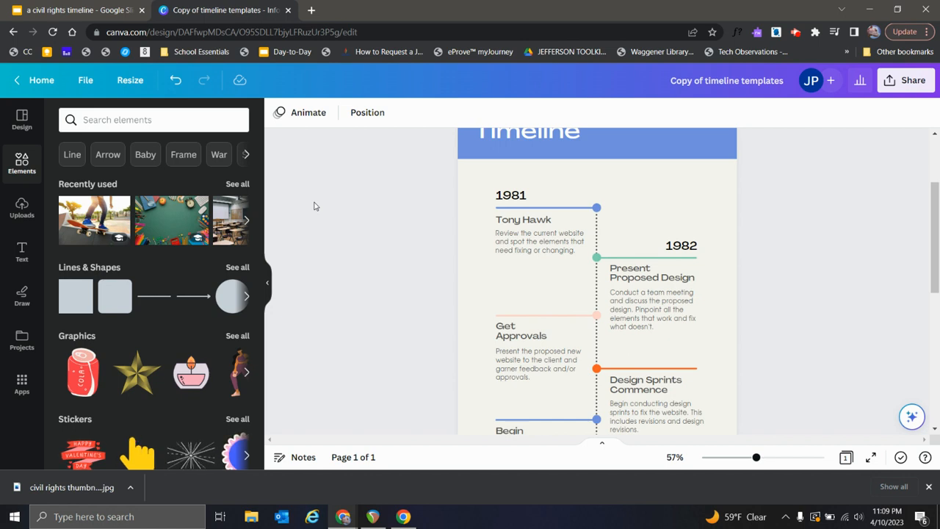
# Step: Search the elements for "skateboard" and show all matching graphics
pyautogui.click(136, 119)
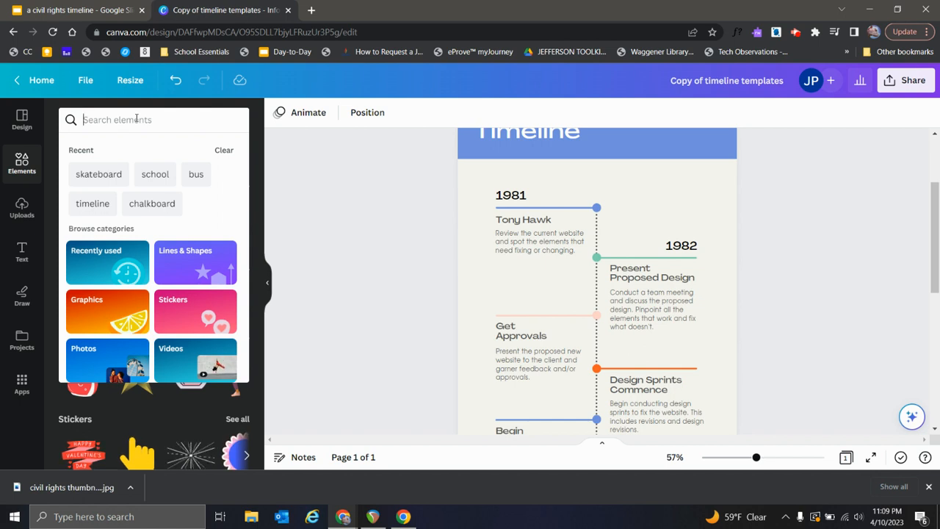
pyautogui.write('skateb')
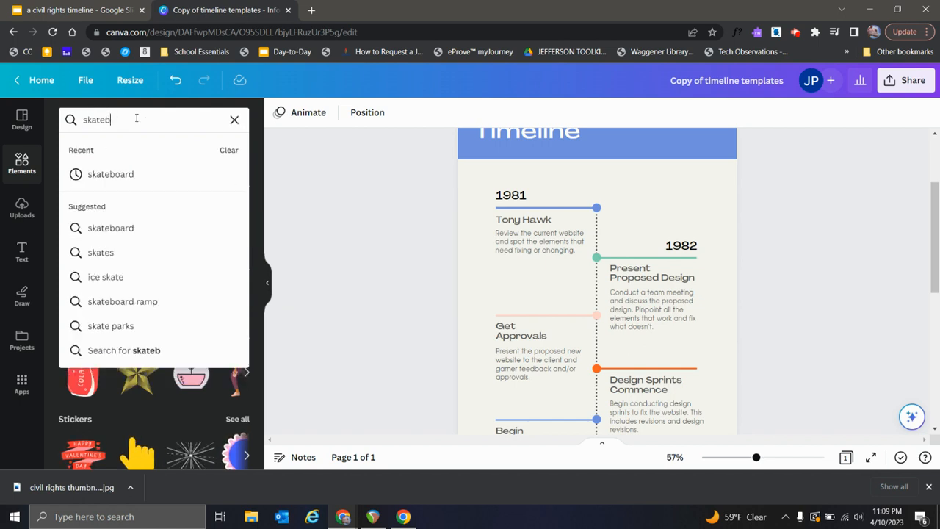
pyautogui.write('oard')
pyautogui.press('Return')
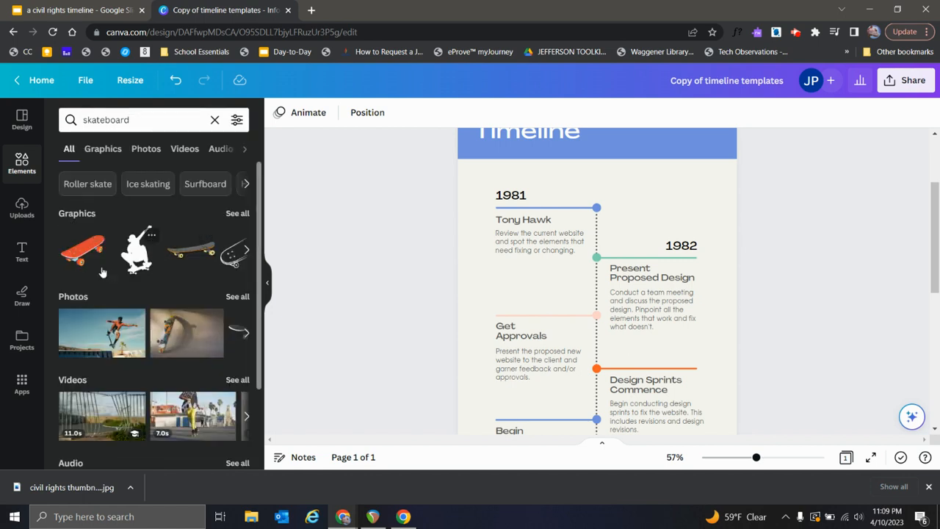
pyautogui.scroll(-1, 117, 243)
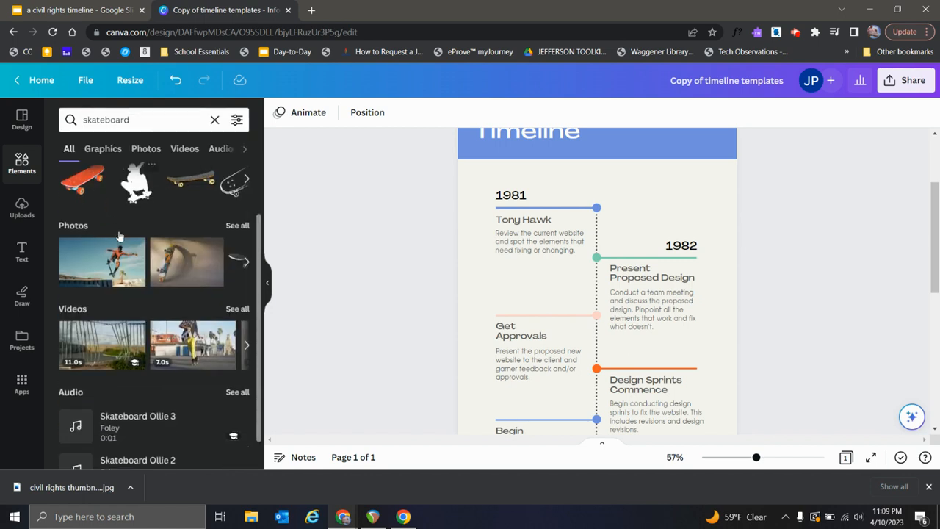
pyautogui.scroll(1, 145, 235)
pyautogui.click(237, 200)
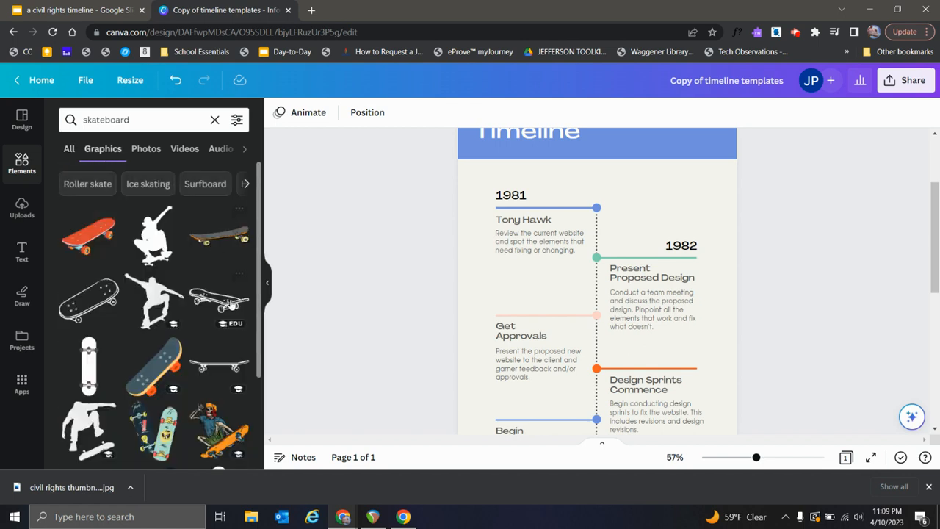
# Step: Browse the skateboard graphics and add the teal and red skateboard with a yellow edge to the page
pyautogui.scroll(-2, 232, 305)
pyautogui.scroll(-1, 232, 305)
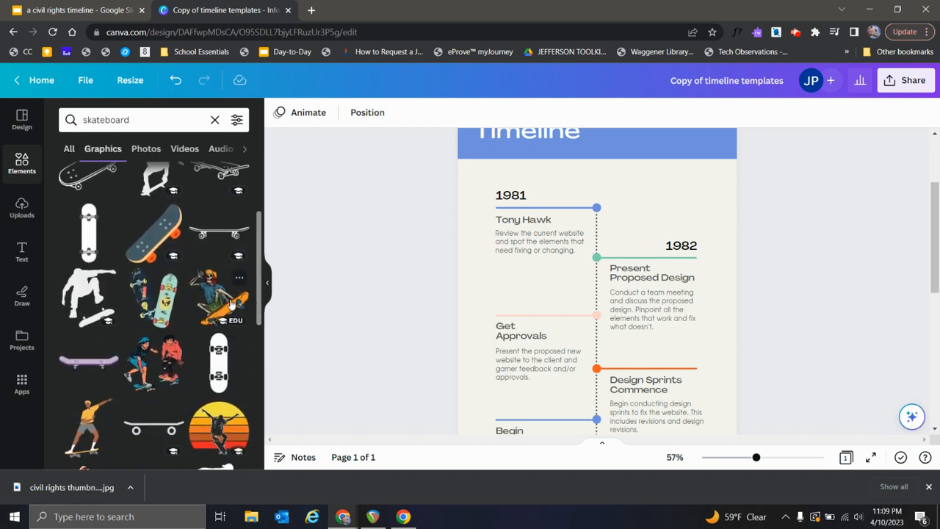
pyautogui.scroll(-3, 232, 303)
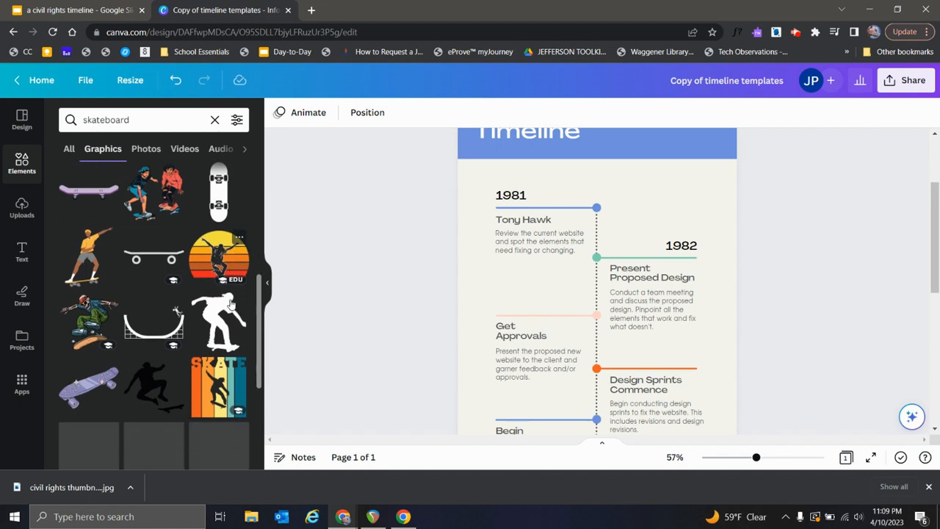
pyautogui.scroll(-2, 232, 303)
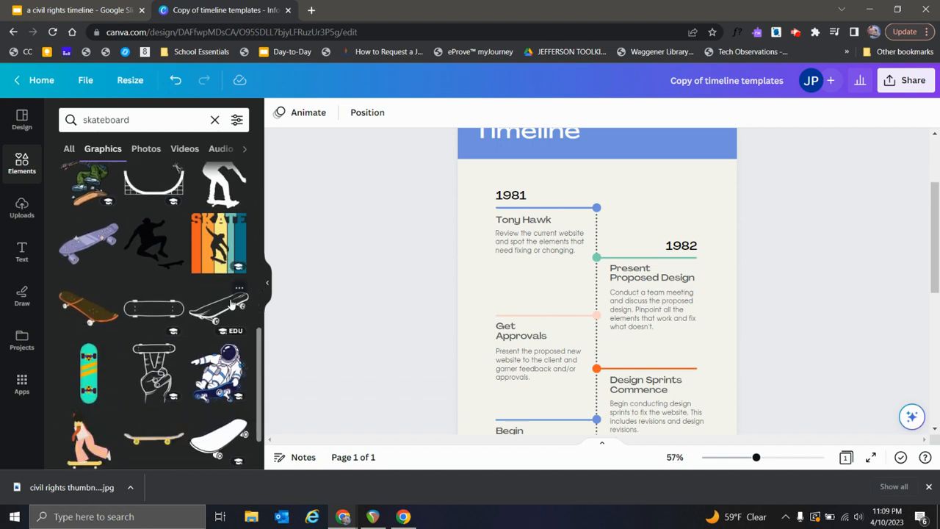
pyautogui.scroll(-2, 125, 305)
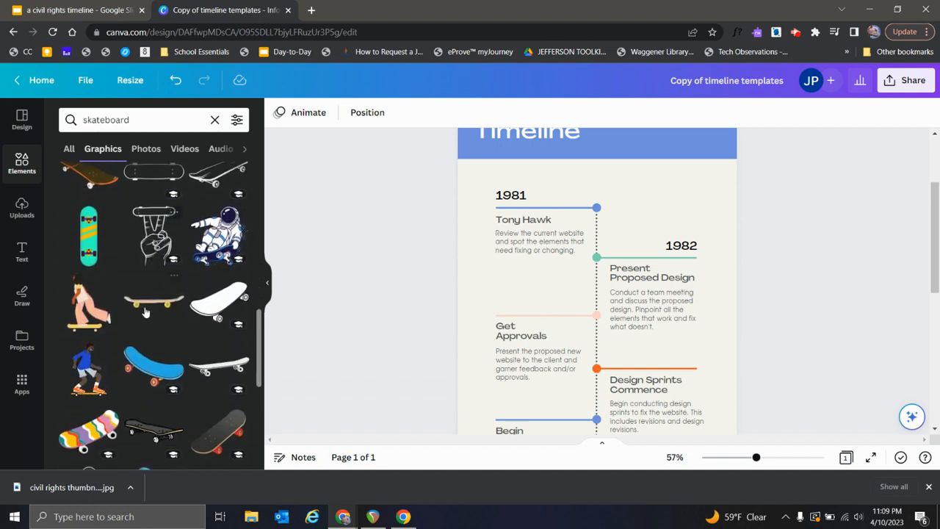
pyautogui.scroll(-4, 154, 292)
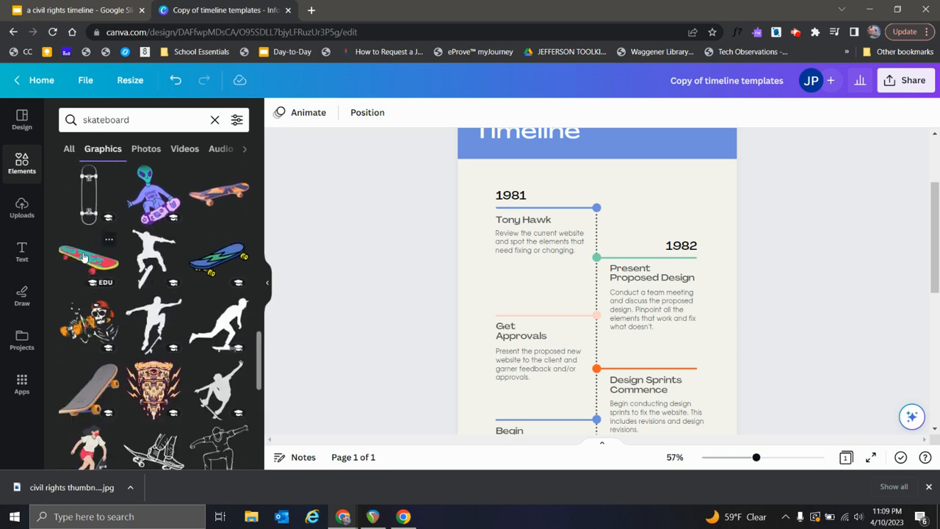
pyautogui.moveTo(85, 256); pyautogui.dragTo(503, 281)
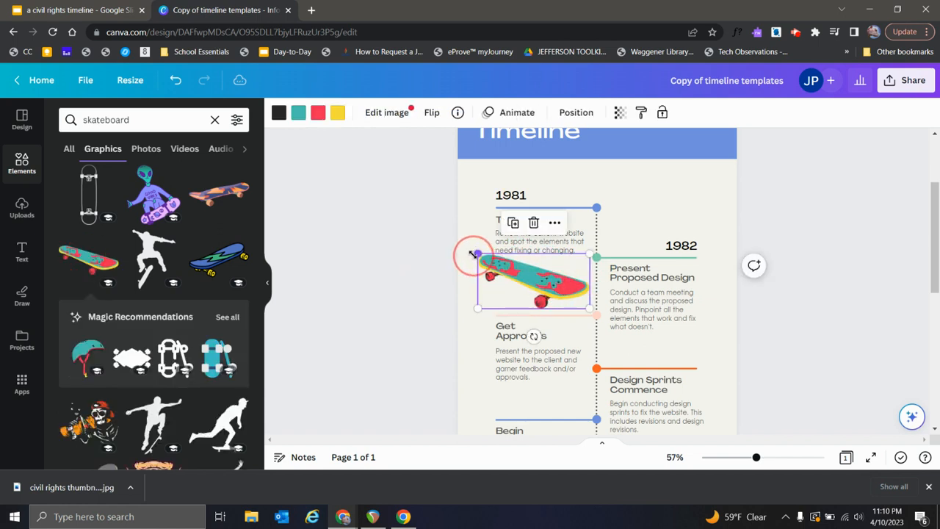
# Step: Shrink the skateboard graphic to a small icon and place it beside the 1981 label, above the blue line
pyautogui.moveTo(479, 253); pyautogui.dragTo(551, 192)
pyautogui.click(556, 288)
pyautogui.click(345, 239)
pyautogui.click(544, 197)
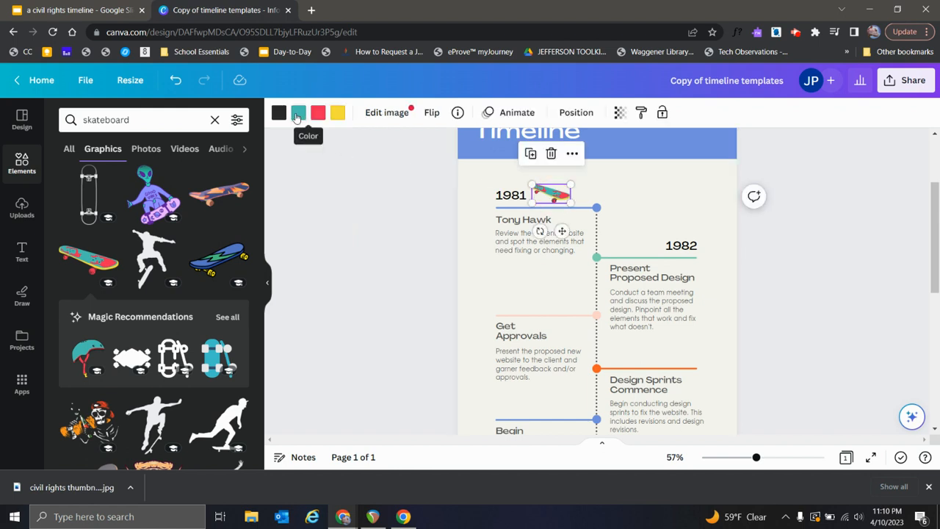
# Step: Recolor the skateboard graphic's teal areas orange and its red areas mint green #7cd1b0, using the document colors
pyautogui.click(298, 114)
pyautogui.click(230, 220)
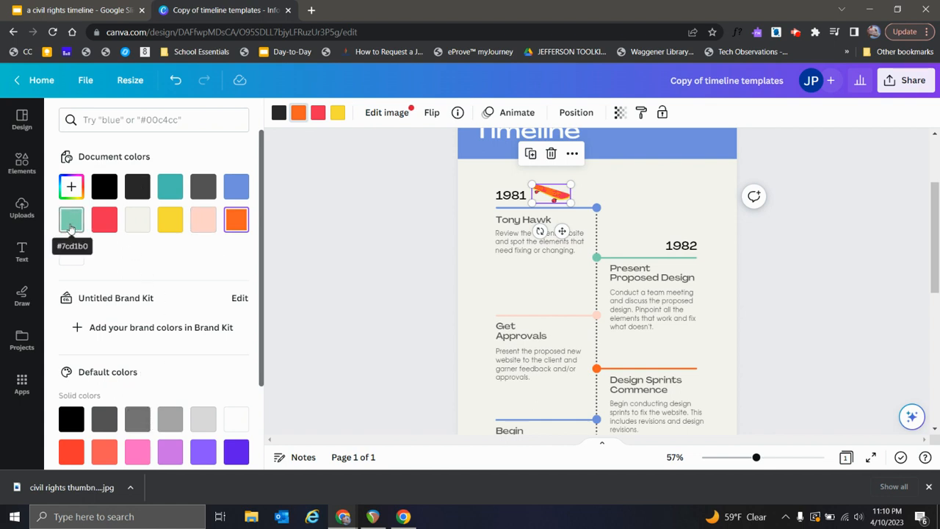
pyautogui.click(319, 114)
pyautogui.click(71, 219)
# Step: Replace the skateboard graphic's yellow with a new custom dark purple, #450992
pyautogui.click(337, 113)
pyautogui.click(68, 188)
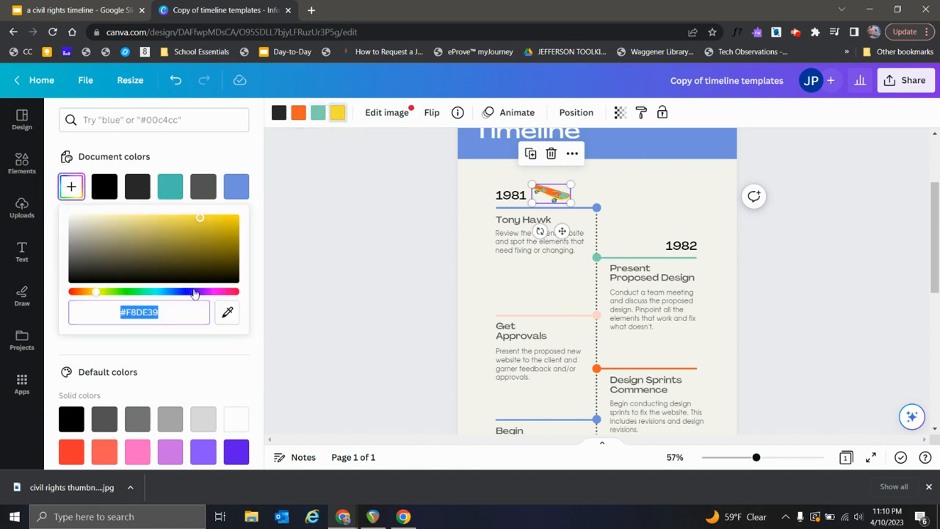
pyautogui.click(194, 293)
pyautogui.click(228, 244)
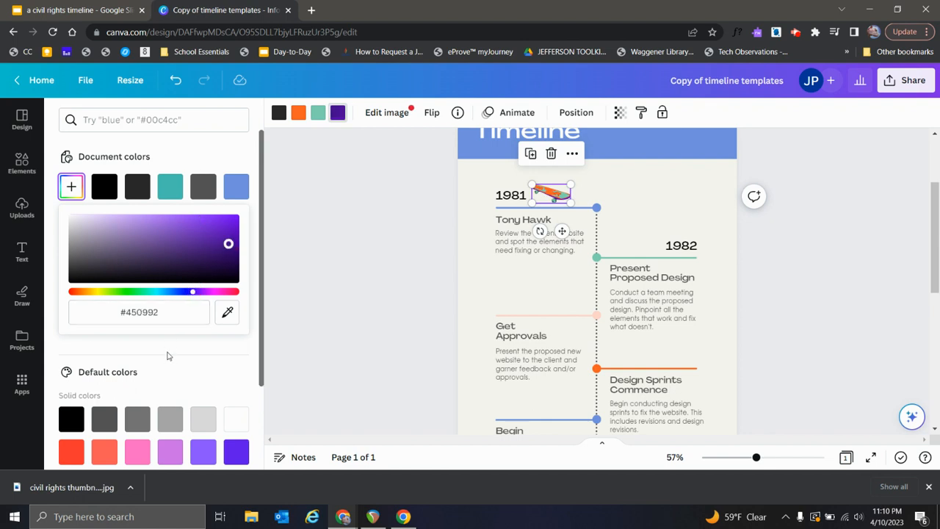
pyautogui.click(227, 350)
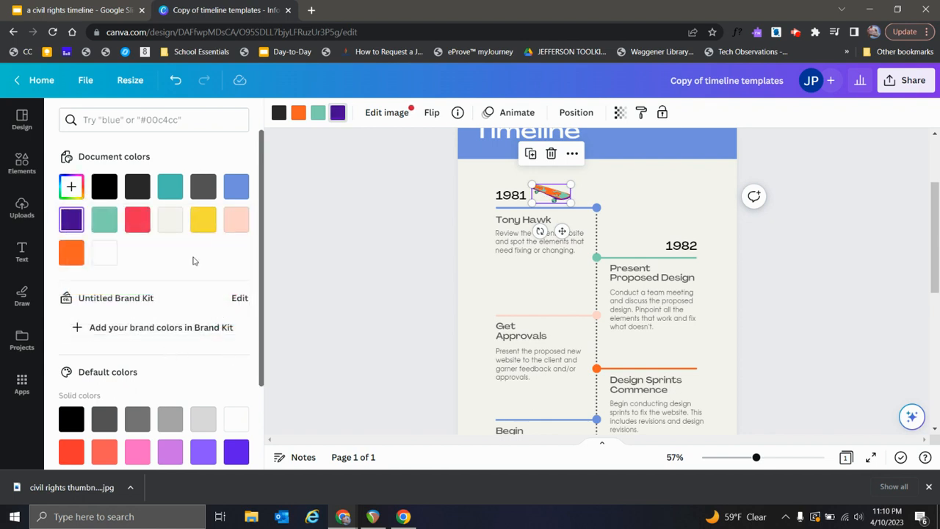
pyautogui.click(400, 243)
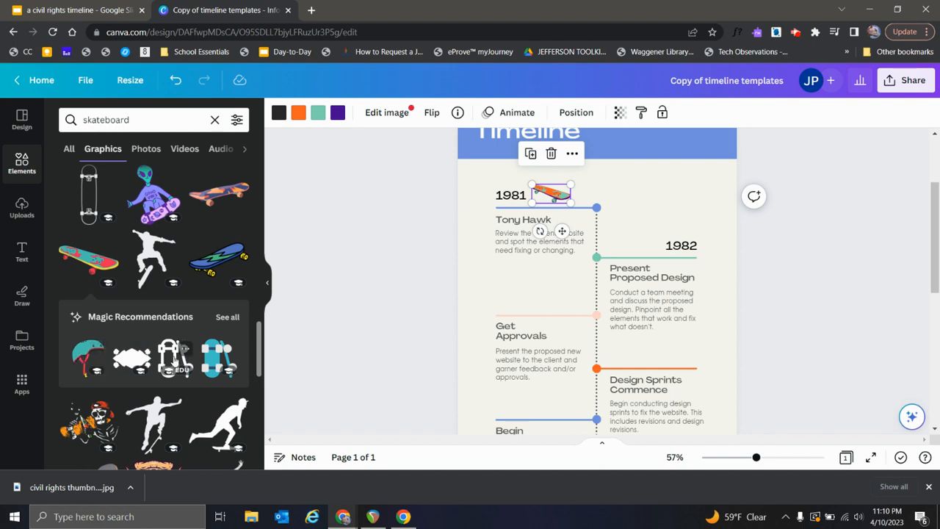
# Step: Add the recommended blue skateboard graphic to the page's upper-right corner, above the 1982 label
pyautogui.moveTo(220, 359); pyautogui.dragTo(683, 200)
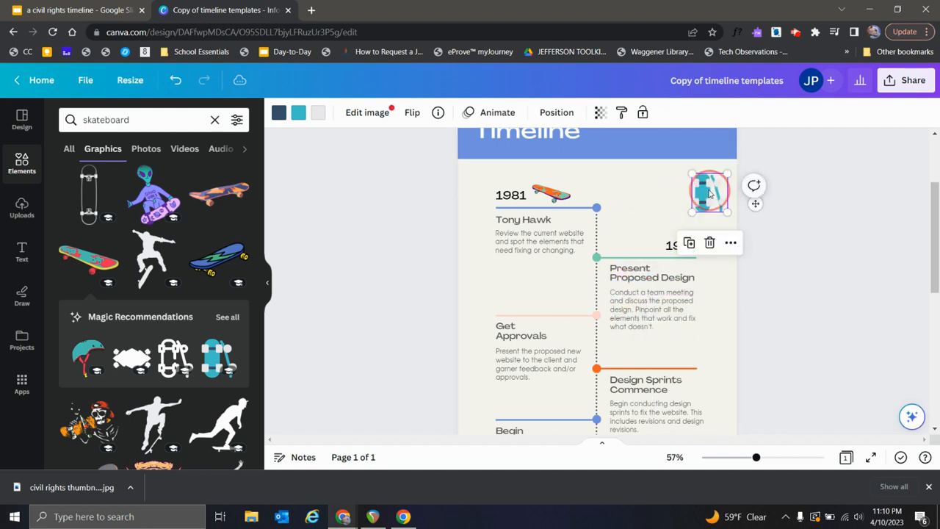
pyautogui.click(428, 234)
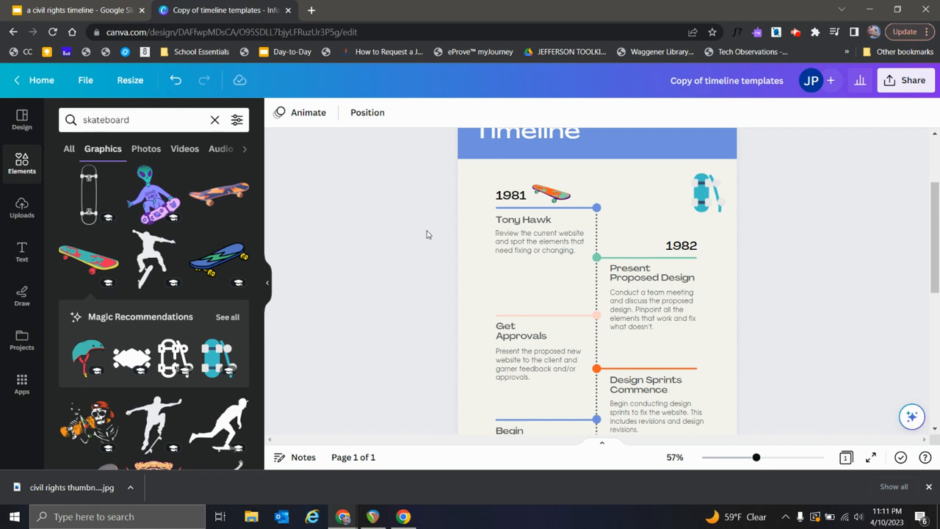
pyautogui.scroll(1, 403, 236)
pyautogui.scroll(-3, 403, 236)
pyautogui.scroll(2, 403, 236)
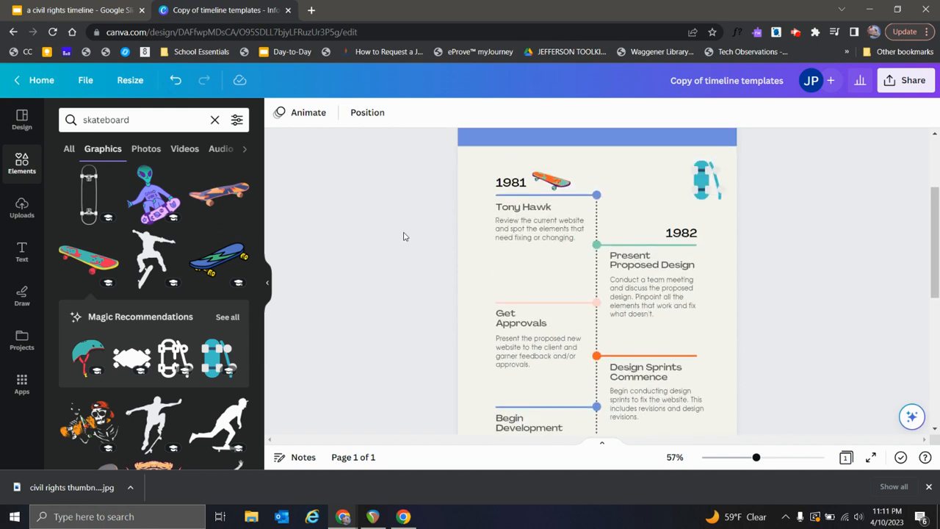